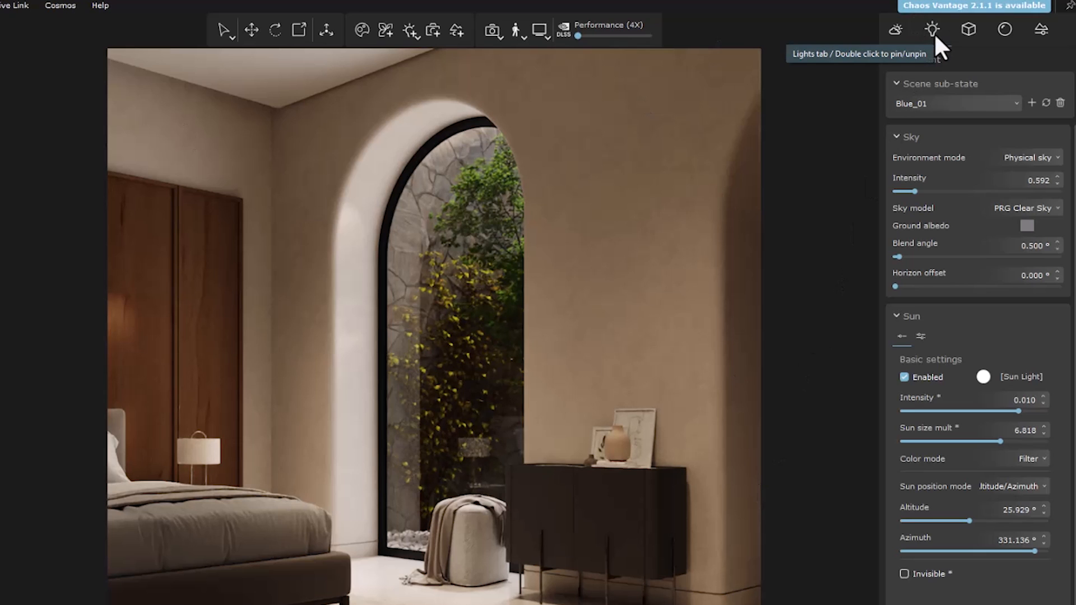
Show the scene lights in the compact list and create a light sub-state named Blue_01.
click(933, 30)
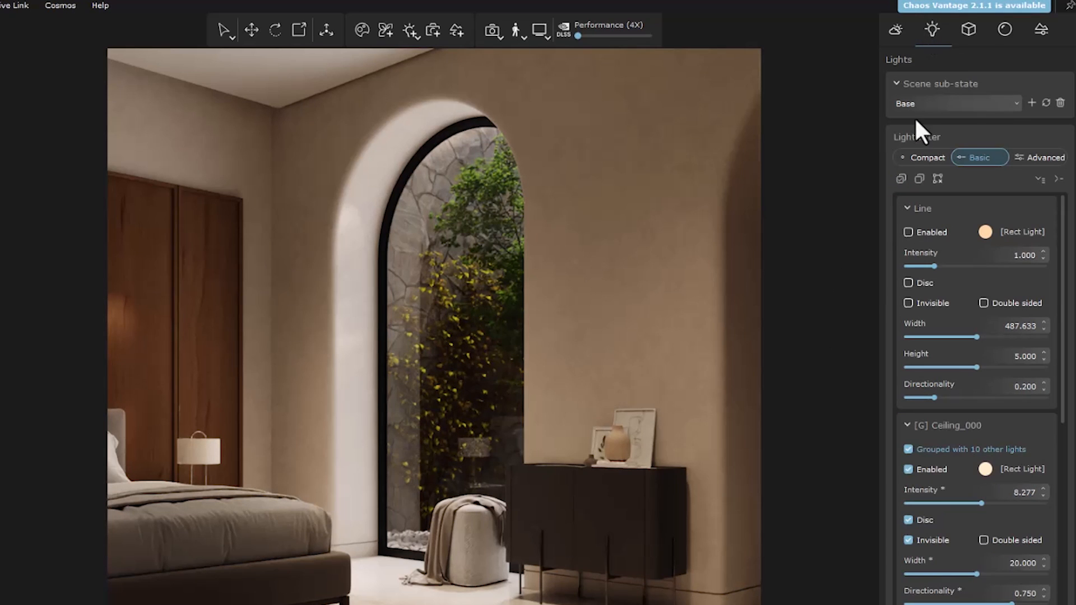
click(917, 156)
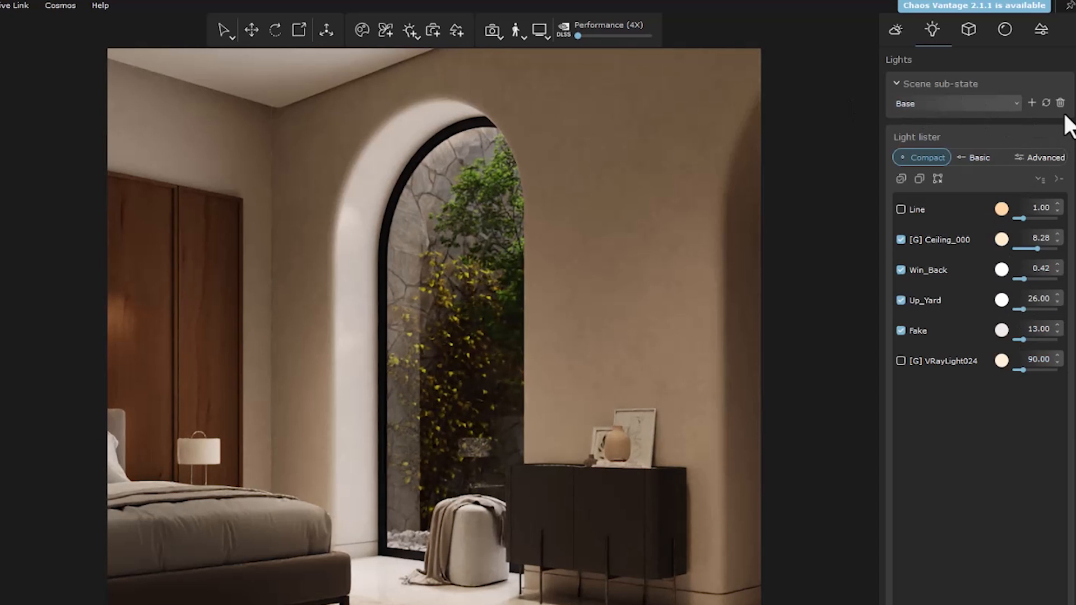
click(1031, 102)
text(Blue_01)
Disable the Ceiling_000 group, Win_Back, Up_Yard and Fake lights and update the Blue_01 light sub-state.
click(900, 239)
click(900, 269)
click(900, 300)
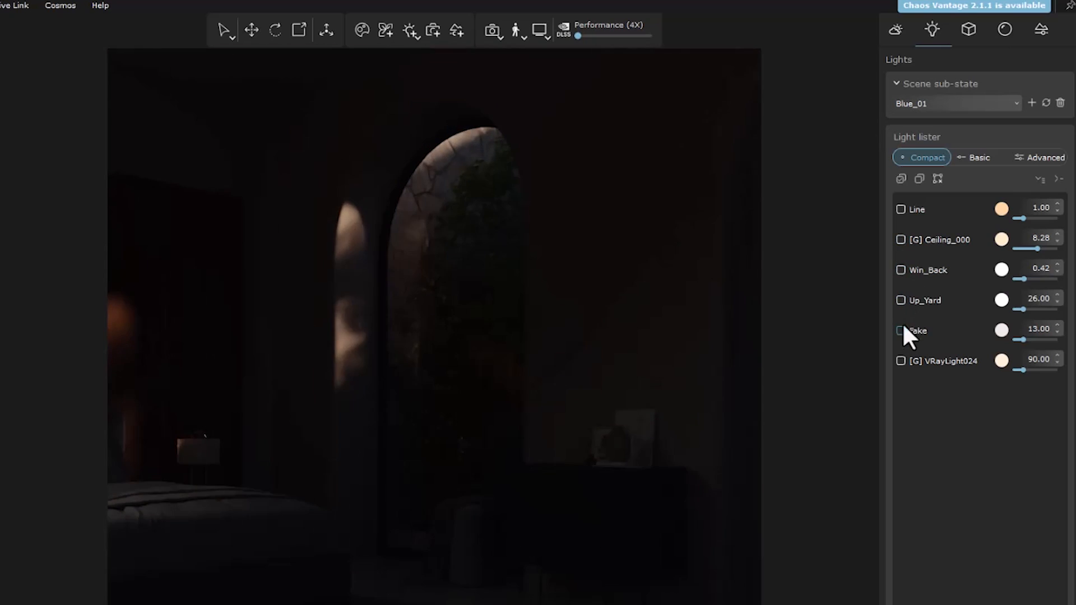
click(1044, 101)
In the Blue_01 environment, set sky intensity to 3.204, sun altitude to 21.589° and sun intensity to 0.012.
click(895, 29)
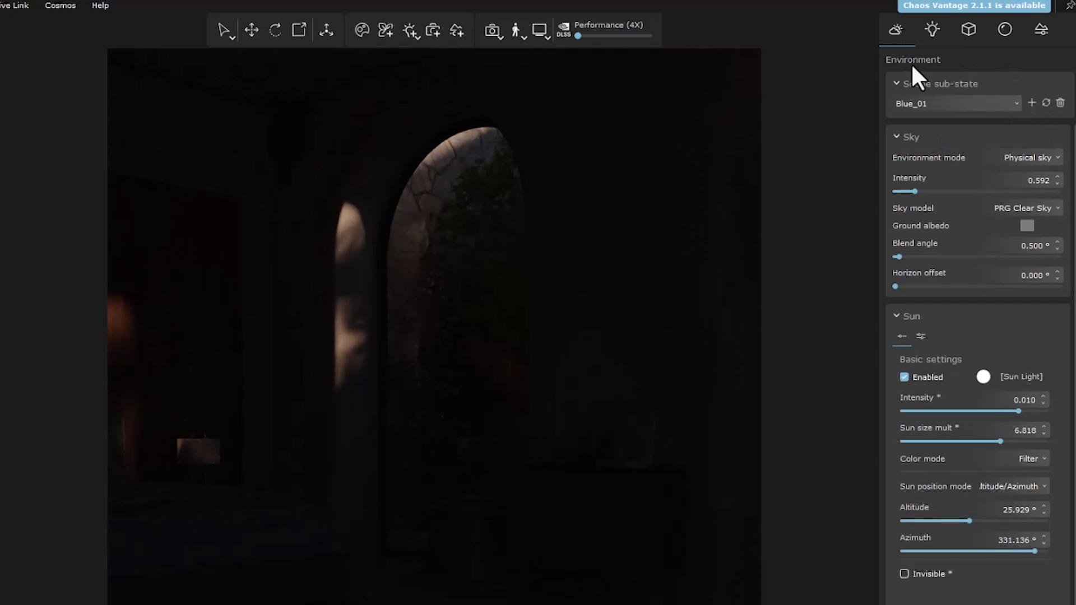
drag(919, 191, 997, 187)
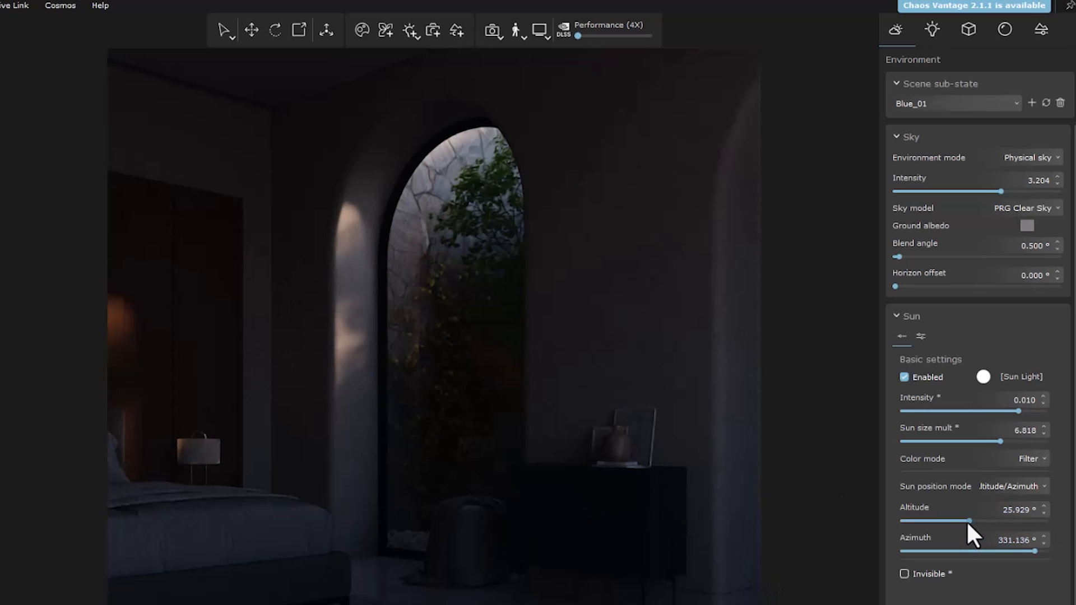
drag(969, 521, 965, 520)
drag(1018, 411, 1034, 411)
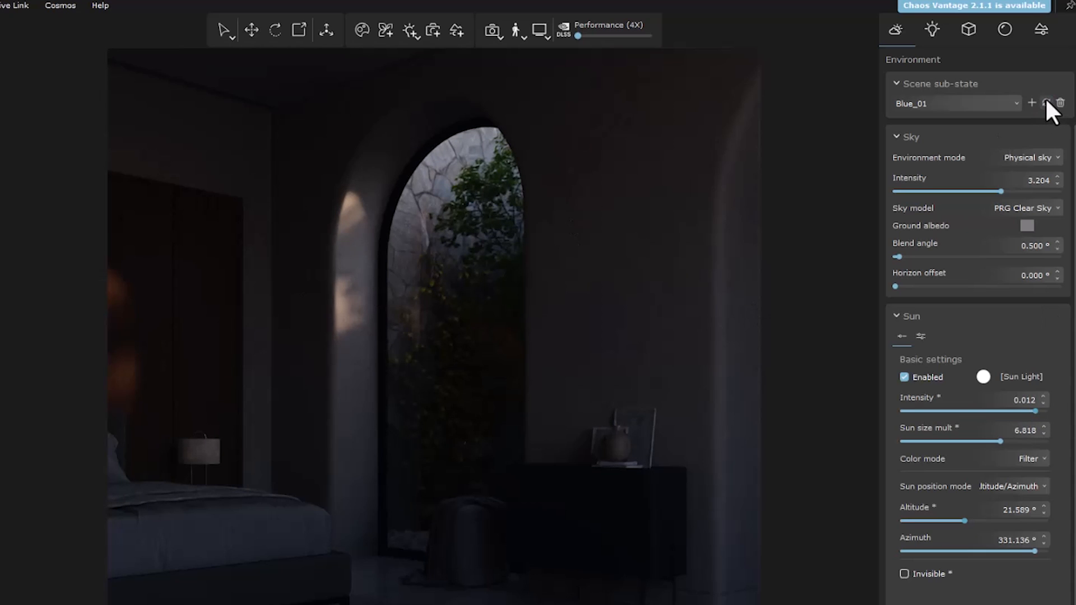
Compare the environment sub-states by switching to Base and back to Blue_01.
click(1015, 102)
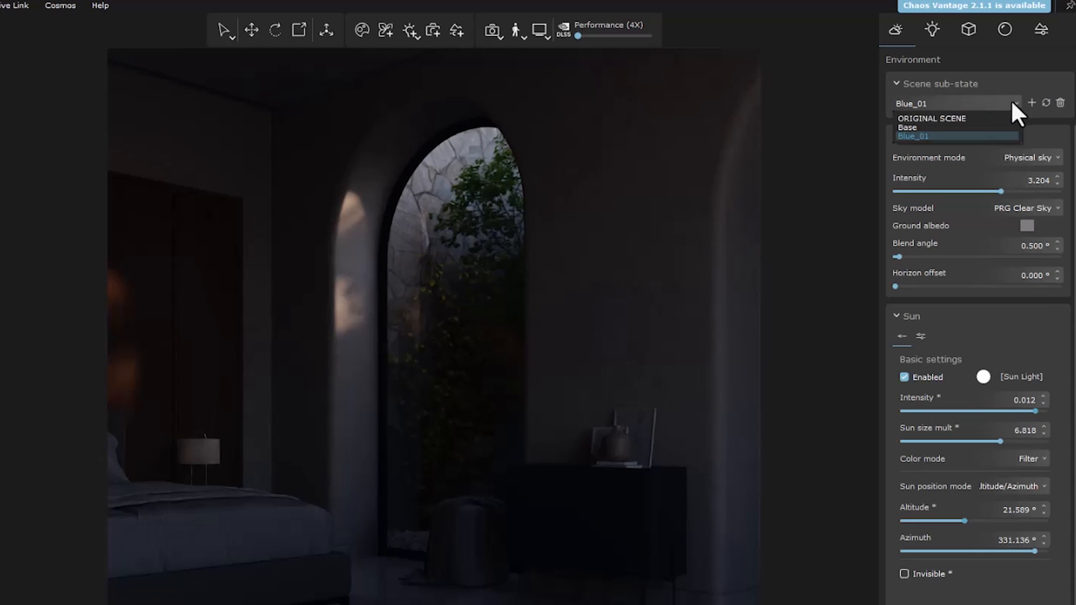
click(953, 127)
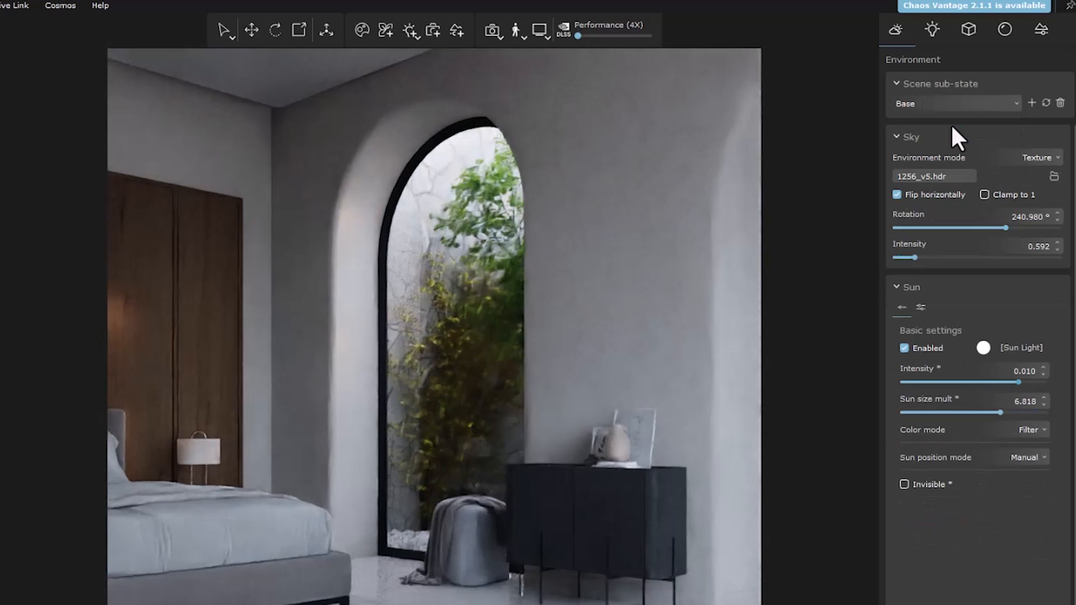
click(1016, 106)
click(962, 136)
Create a new light sub-state and name it Blue_02.
click(932, 31)
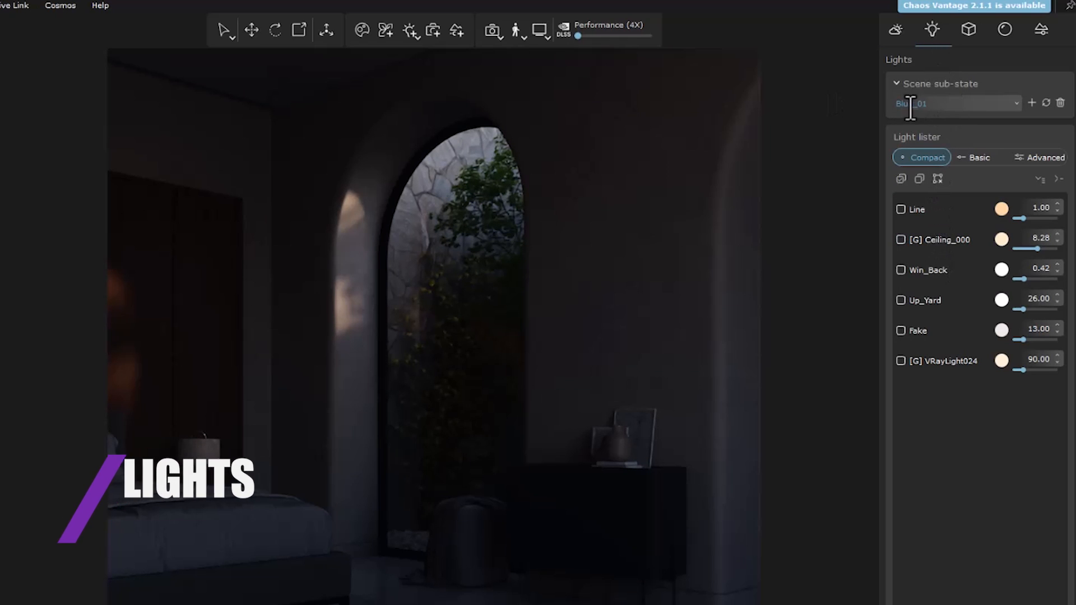
click(1032, 102)
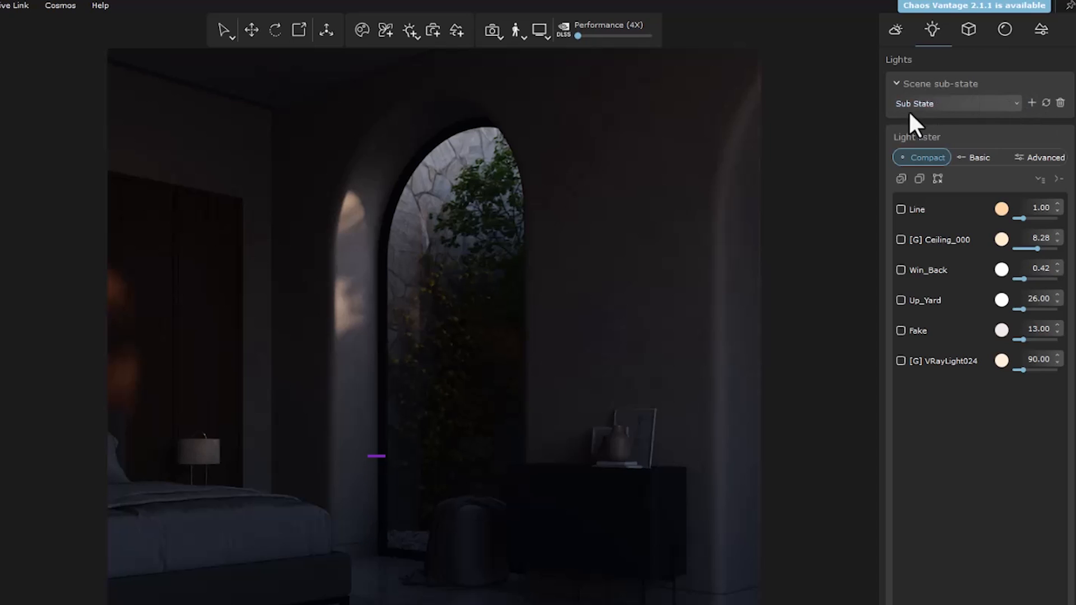
double_click(930, 103)
text(Blue_02)
Enable the Line light at intensity 0.66 and the Win_Back light at intensity 0.26.
click(900, 209)
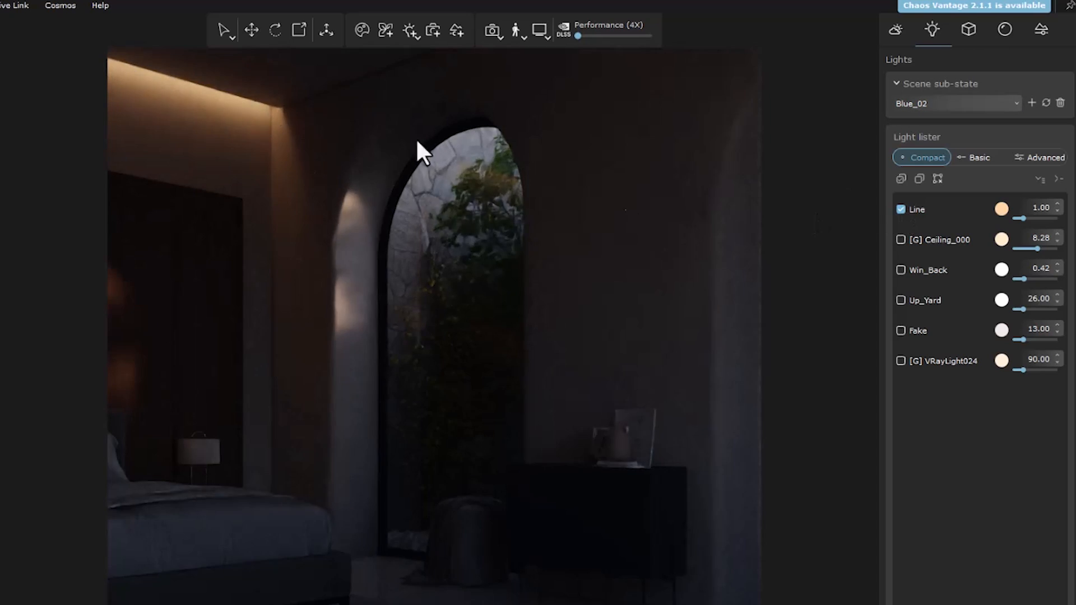
click(1018, 218)
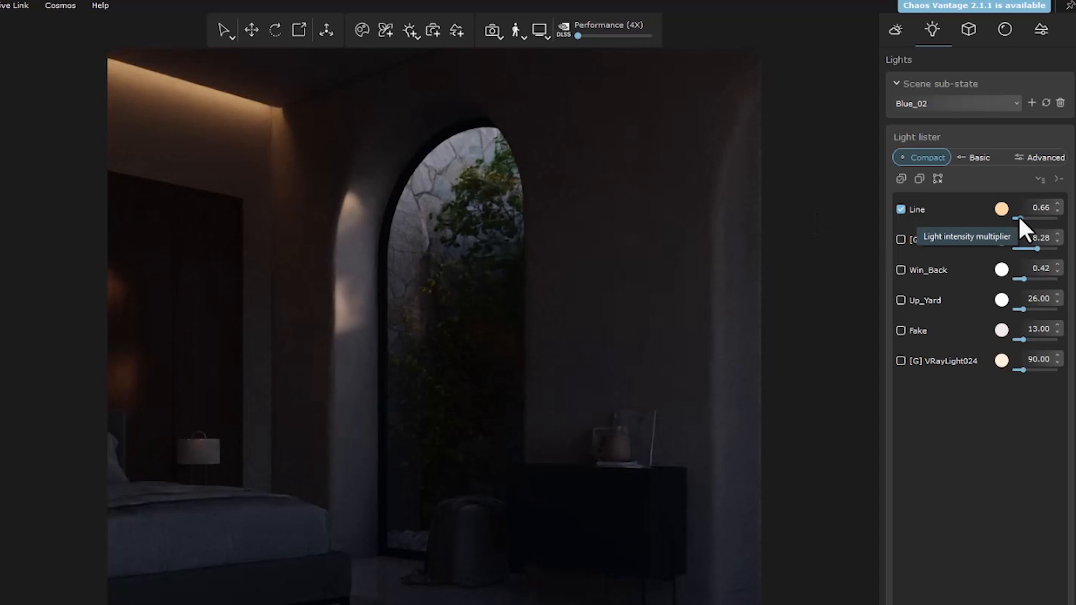
click(916, 270)
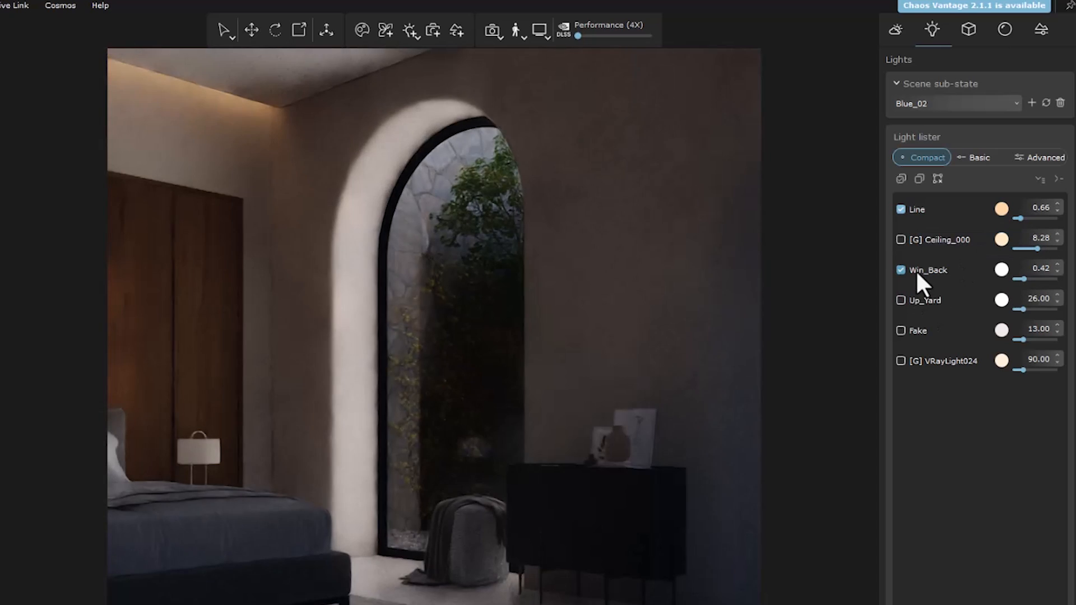
click(1020, 279)
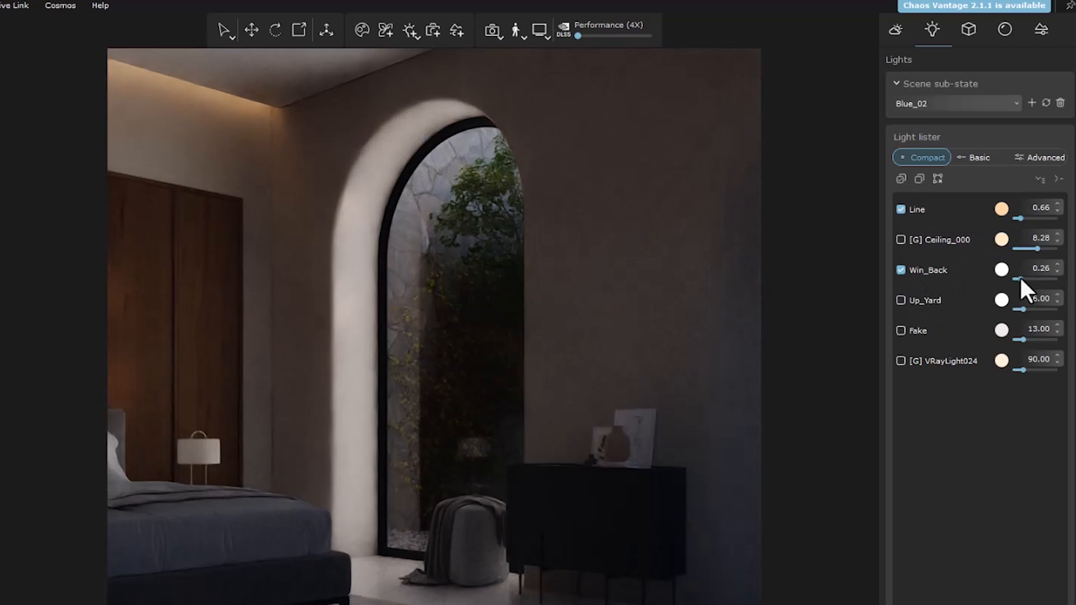
Set the Win_Back light's color temperature to 8045 K and update the Blue_02 sub-state.
click(1001, 270)
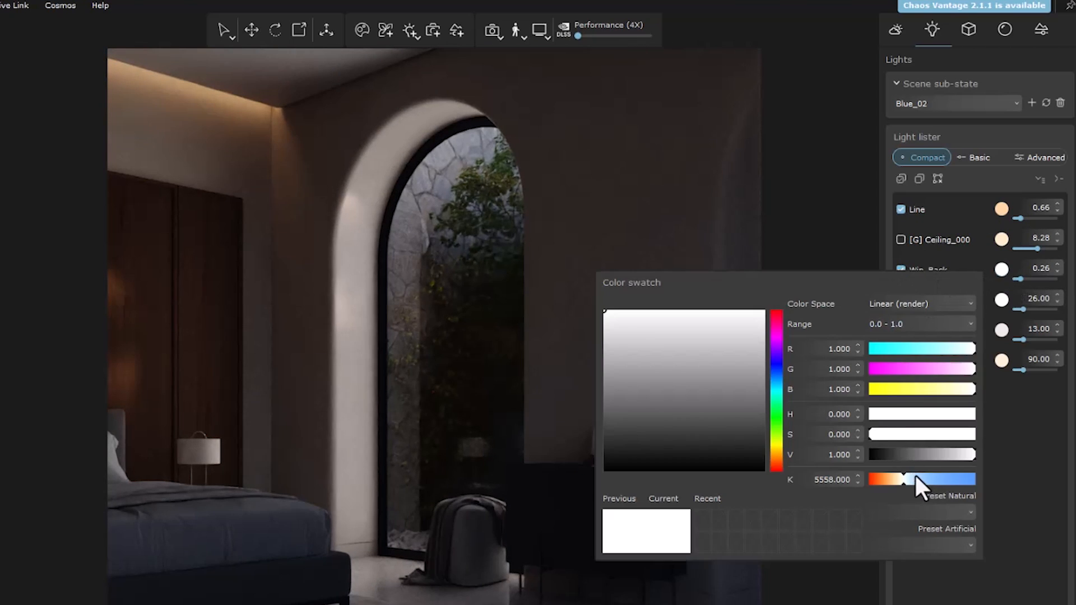
drag(916, 475, 929, 477)
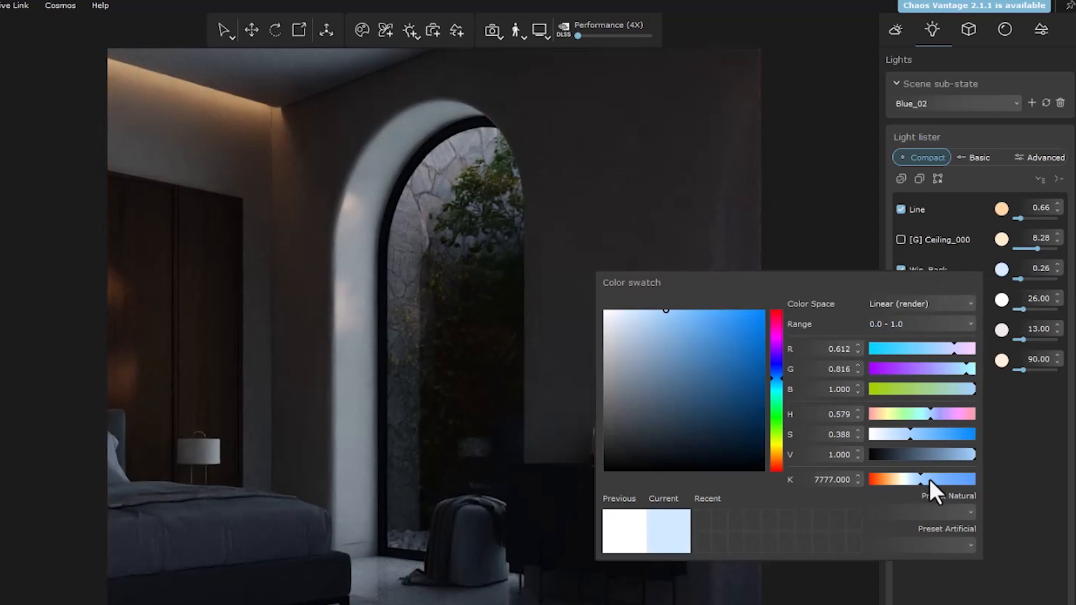
click(923, 477)
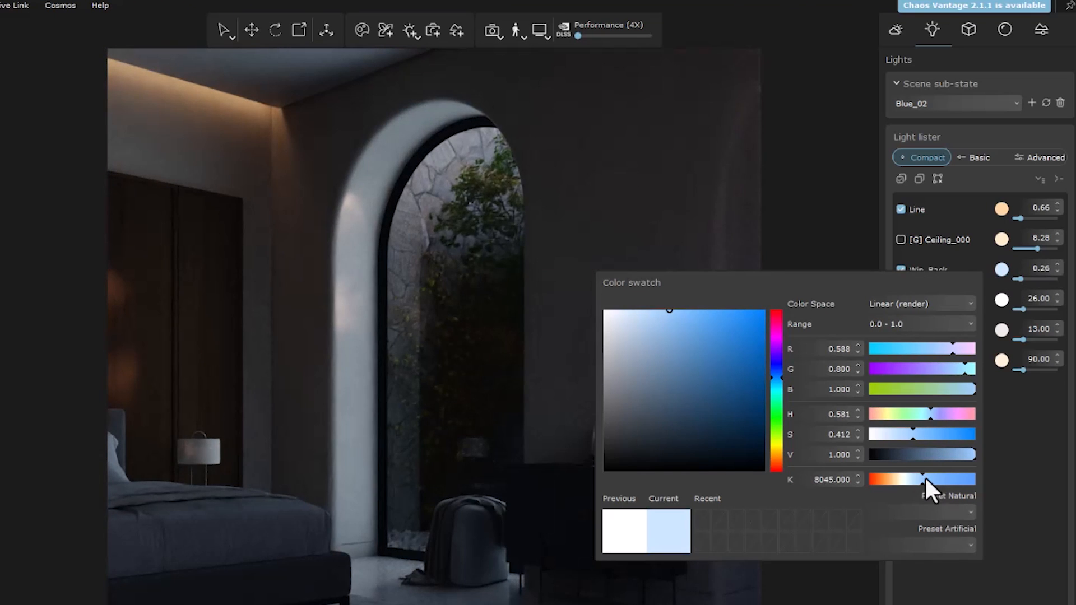
click(1041, 440)
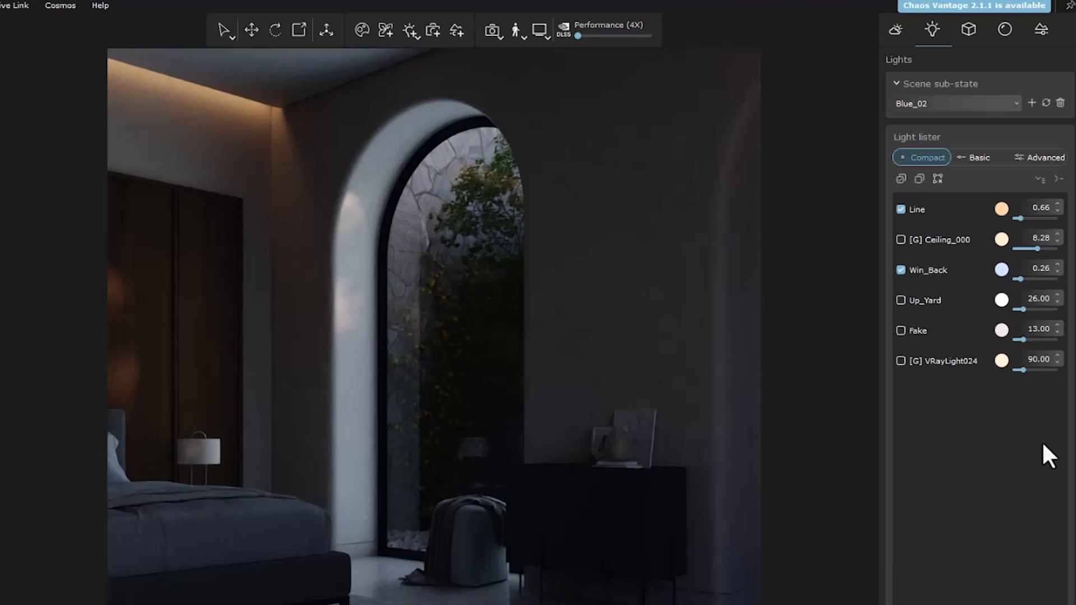
click(1048, 106)
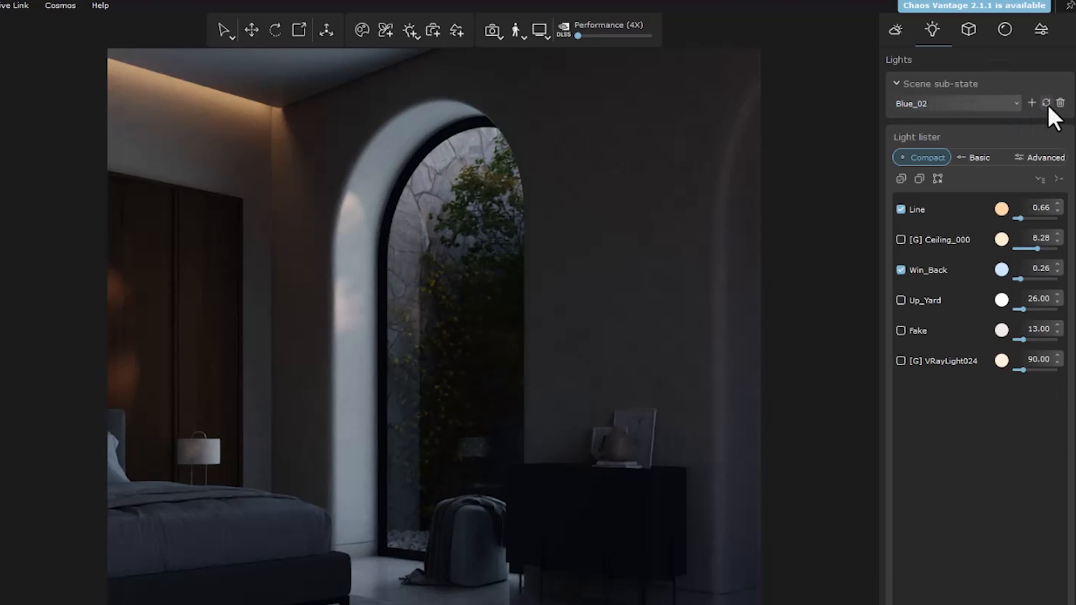
Compare the light sub-states by switching through Base, Blue_01 and Blue_02.
click(1015, 104)
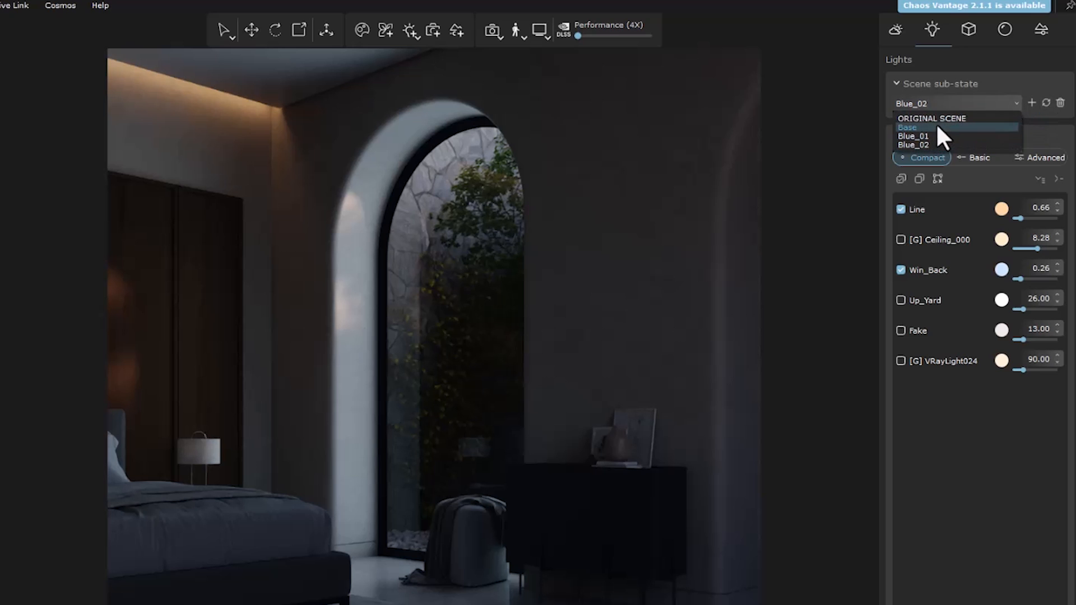
click(935, 126)
click(1015, 103)
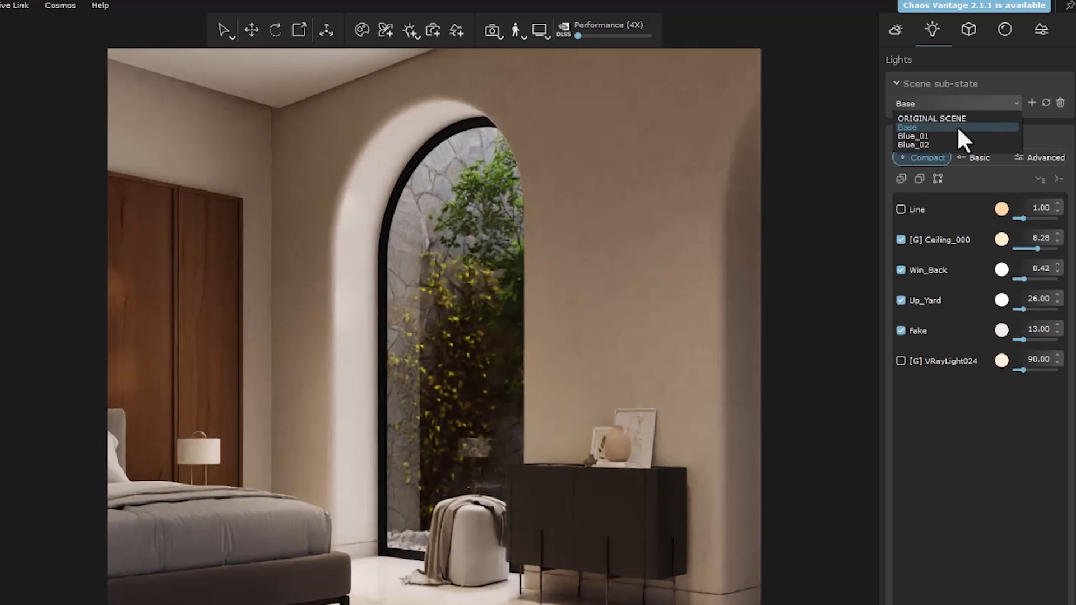
click(952, 133)
click(1017, 103)
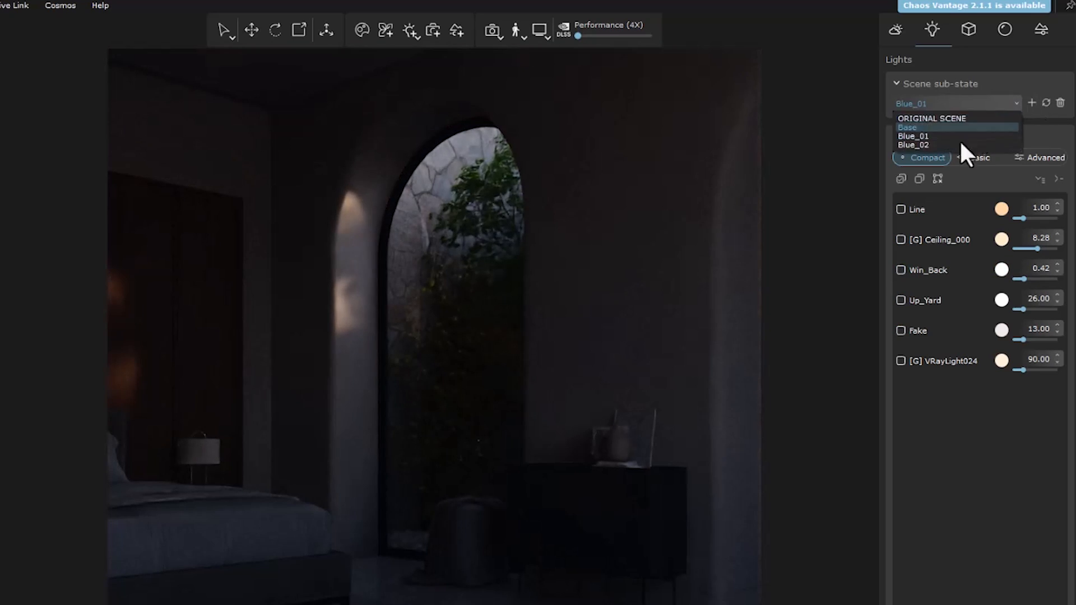
click(957, 145)
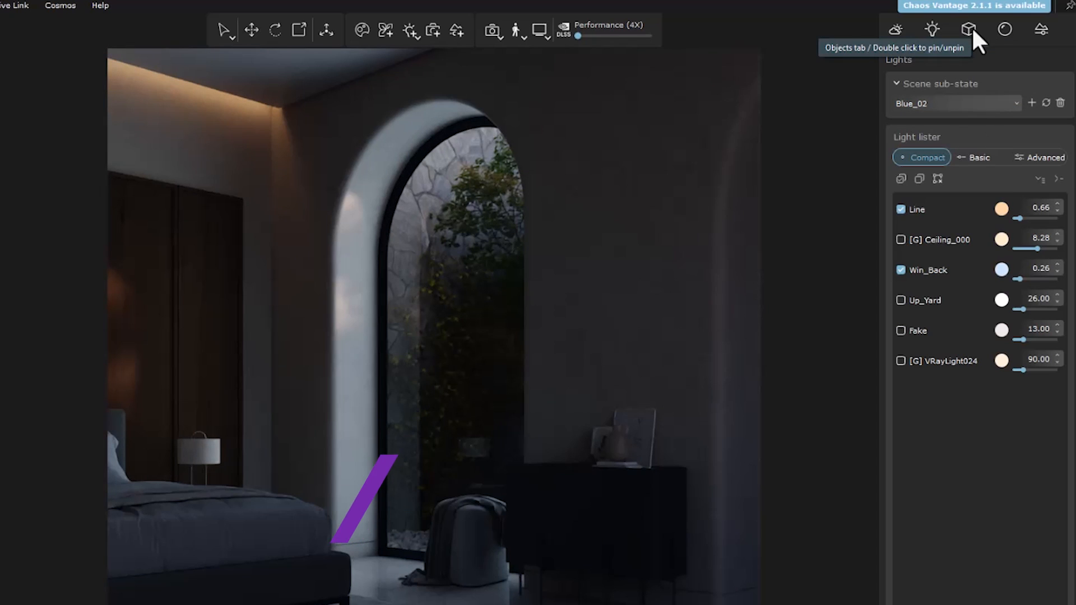
In the object settings, select both parts of the pebble ottoman together with the vase on the cabinet.
click(973, 31)
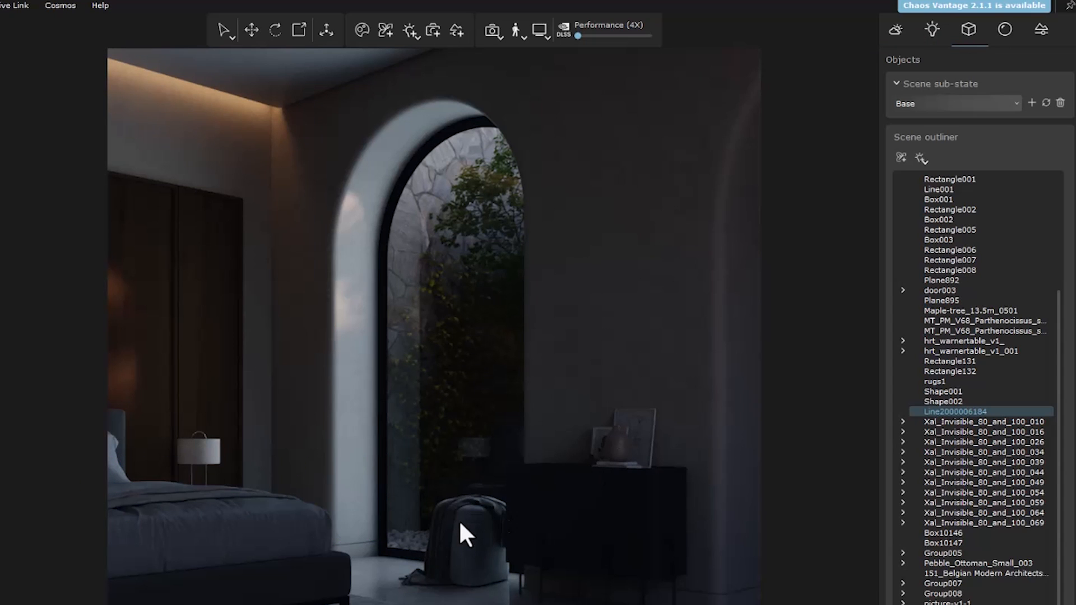
click(251, 30)
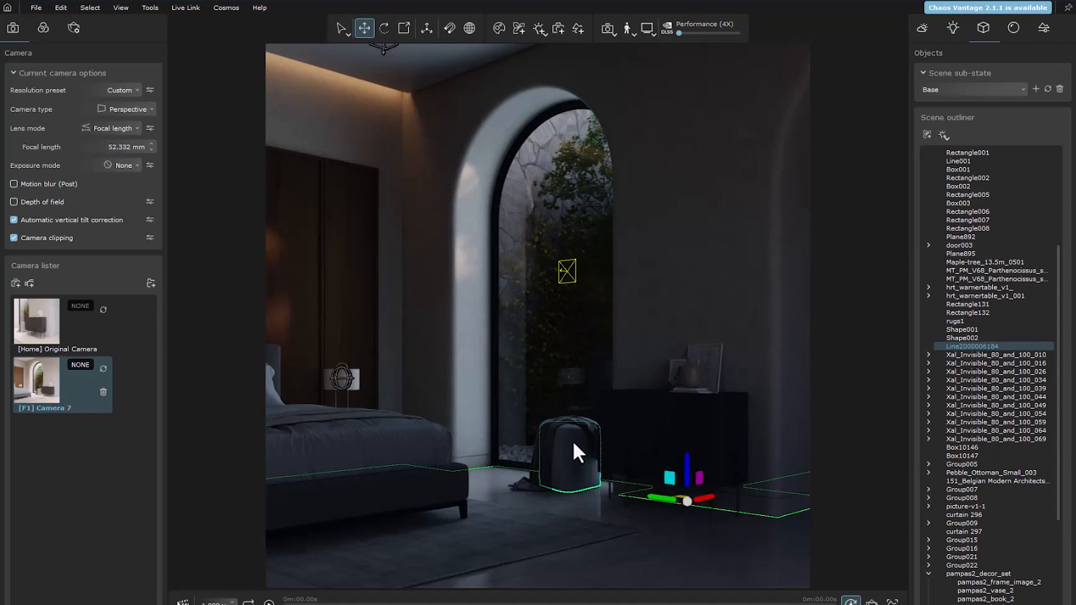
click(572, 440)
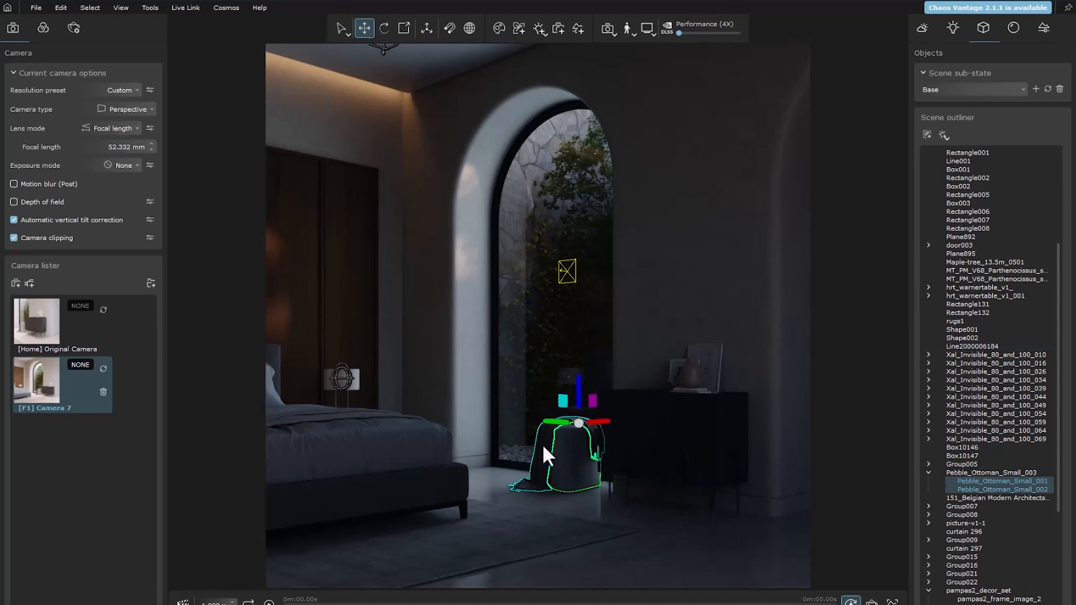
ctrl+click(685, 374)
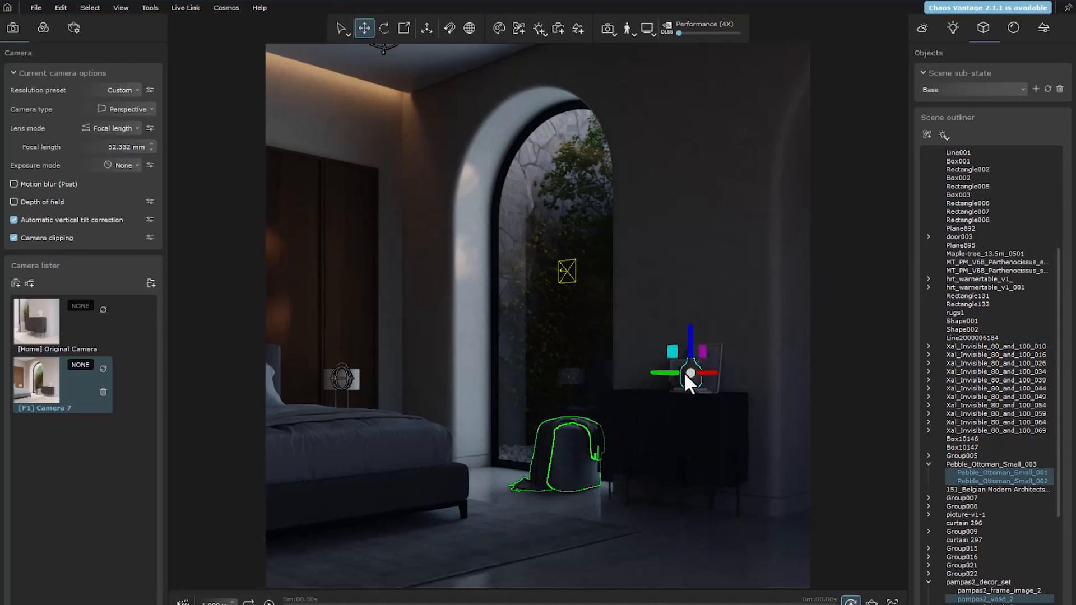
Try hiding the selected ottoman and decor set in the scene, and make them visible again.
click(939, 582)
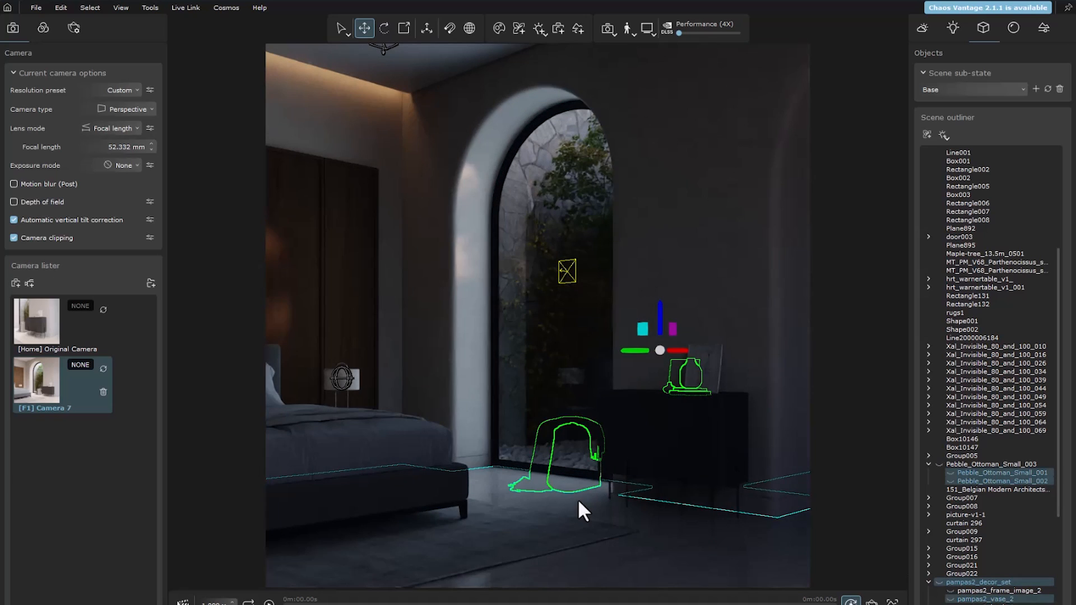
mouse_move(606, 412)
mouse_down()
mouse_move(601, 419)
mouse_move(600, 406)
mouse_up()
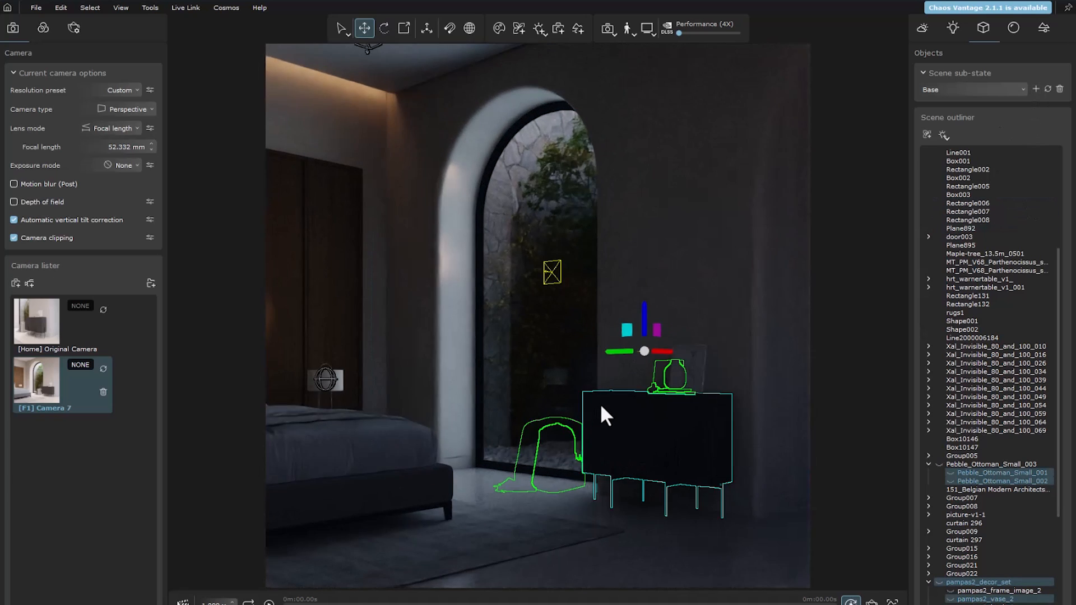
click(939, 466)
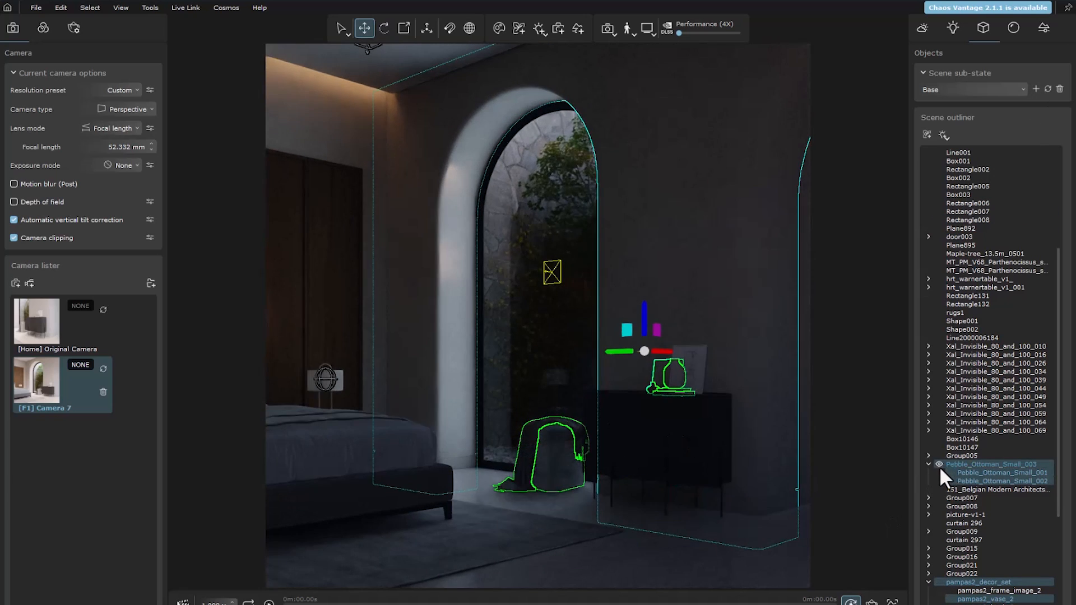
Create an object sub-state named Hide and hide the ottoman and the selected decor objects in it.
click(1035, 89)
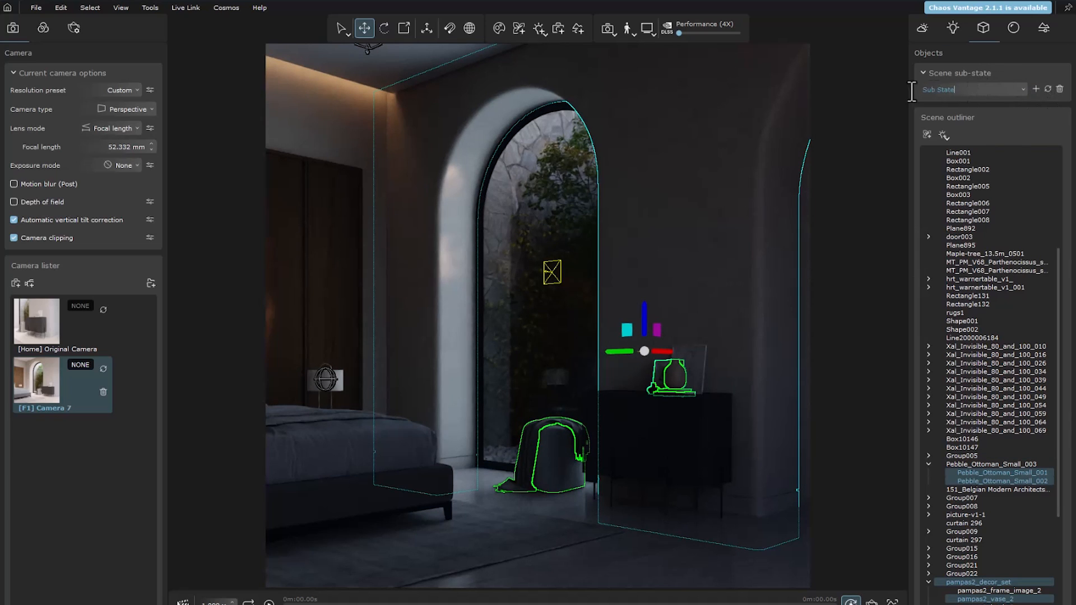
text(Hide)
click(948, 473)
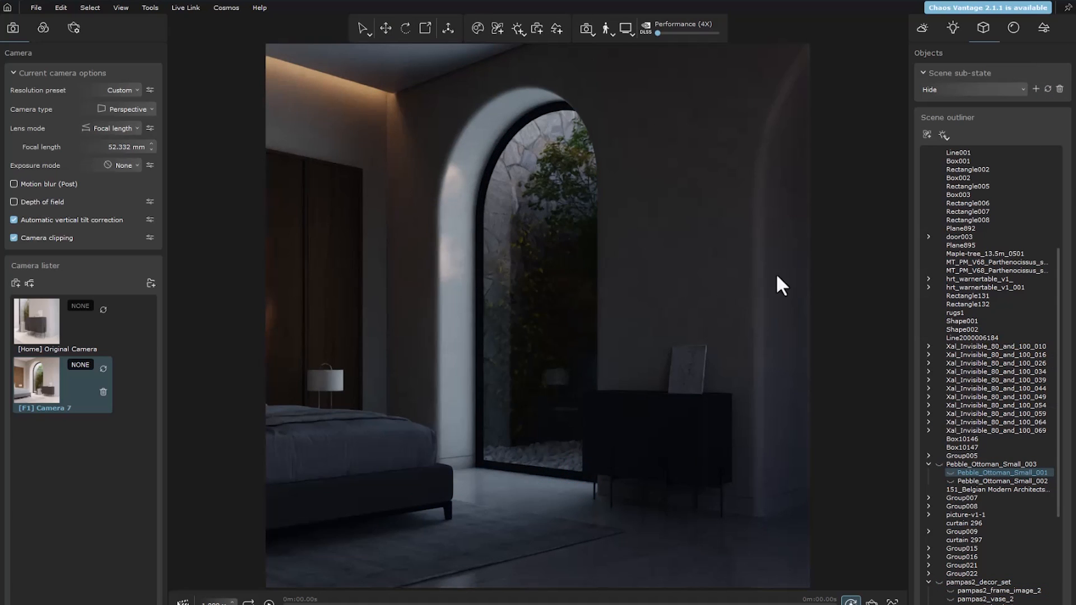
Compare the object sub-states by switching to Base and back to Hide.
click(1021, 90)
click(974, 104)
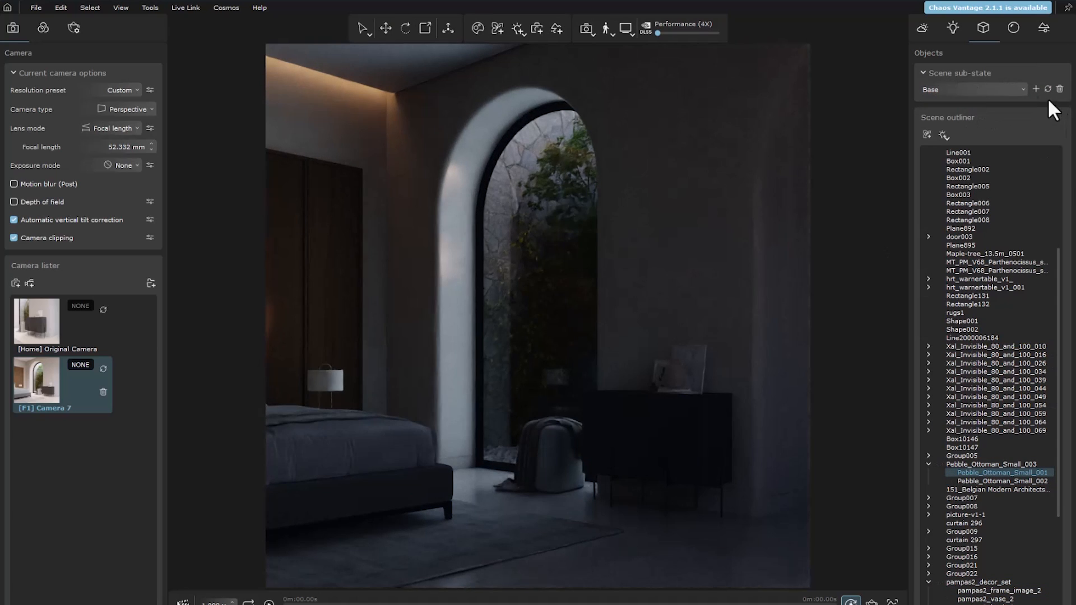
click(1024, 89)
click(983, 117)
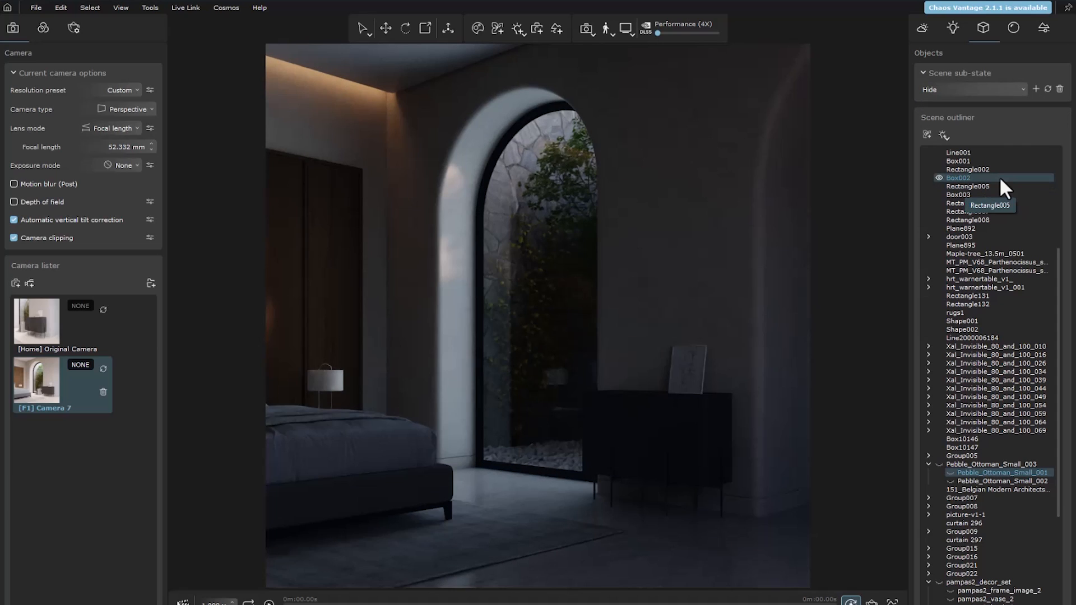
Switch the environment sub-state to Base.
click(922, 29)
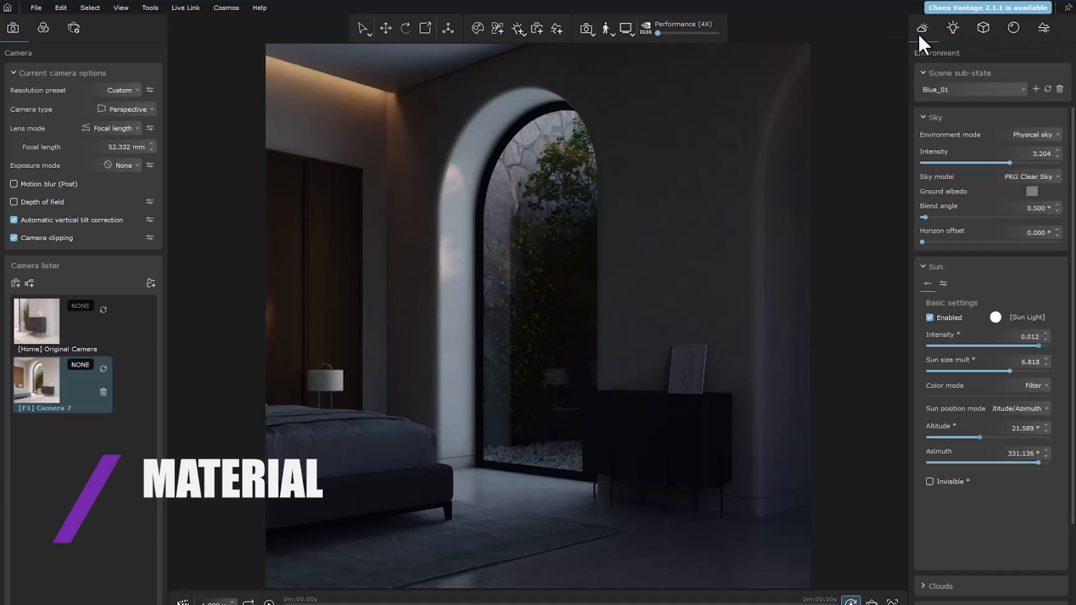
click(1023, 88)
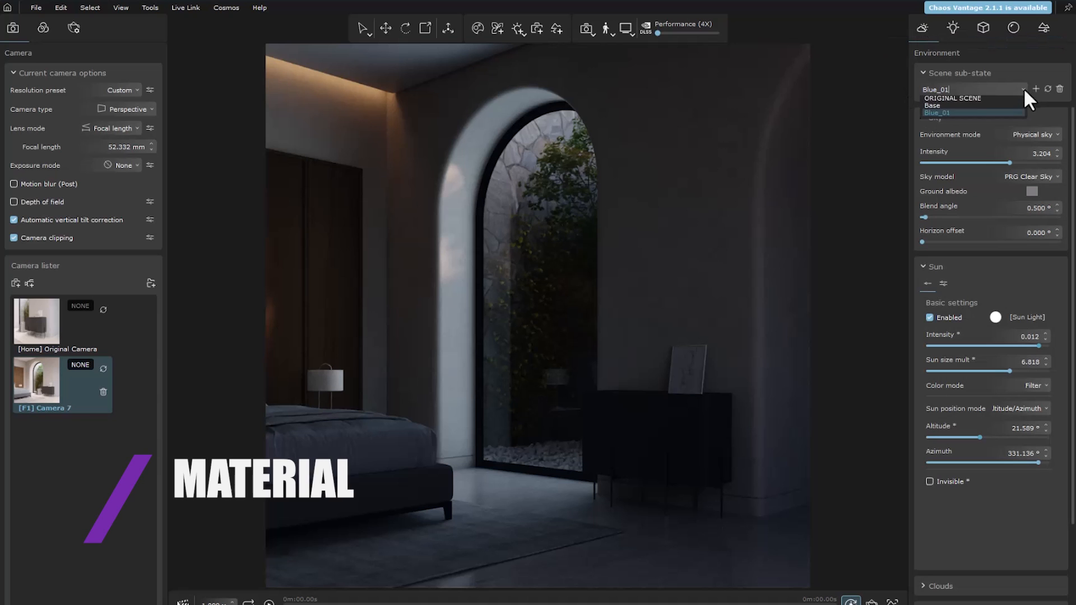
click(964, 109)
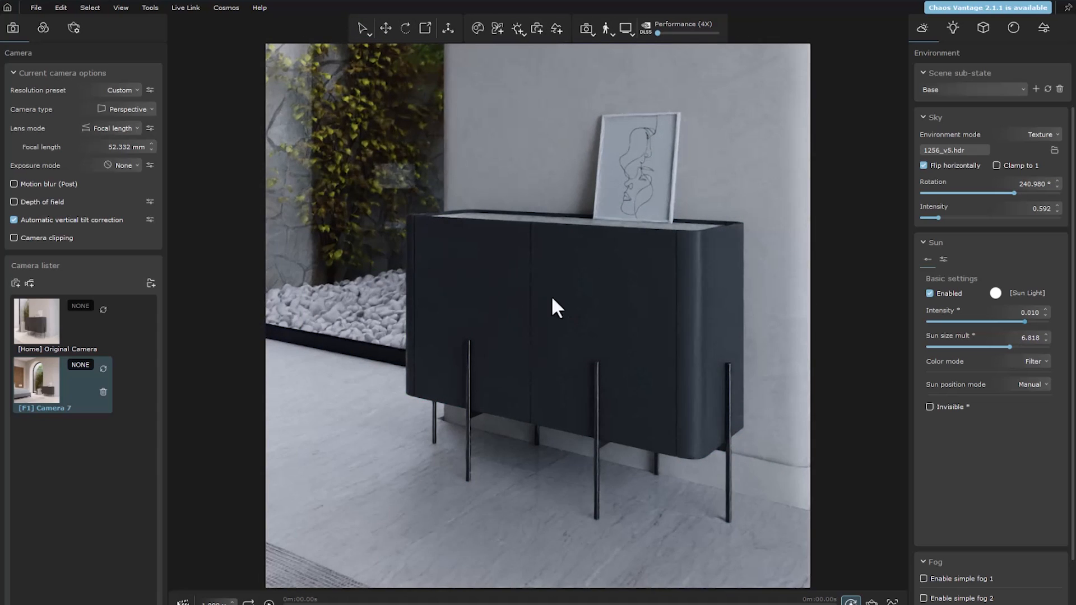
Select the dark cabinet and create a material sub-state named Drawer_Wood.
click(1012, 26)
key(w)
click(596, 284)
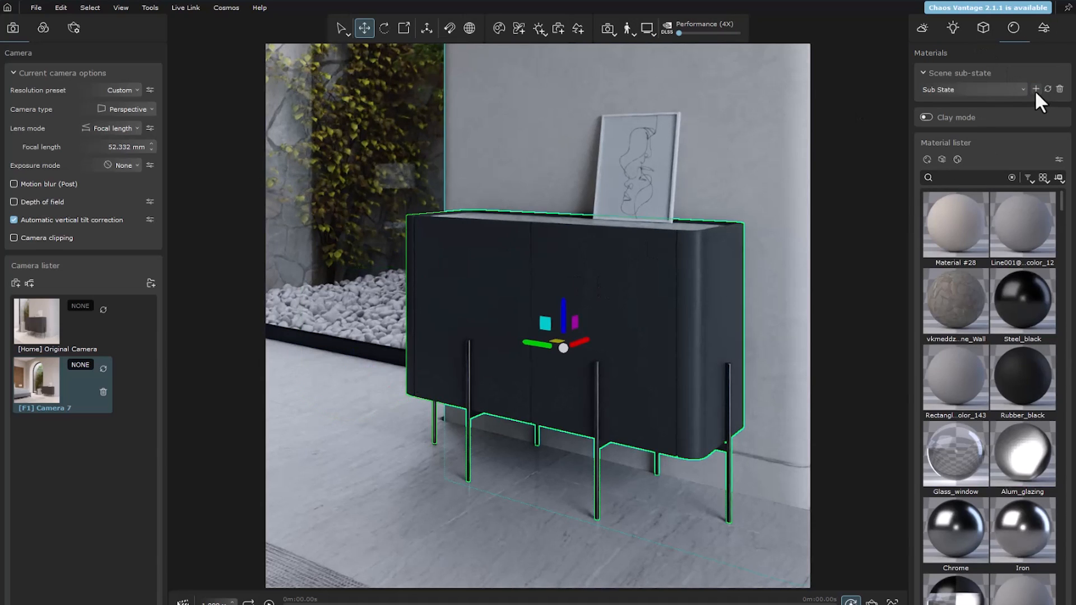
drag(962, 89, 880, 86)
text(W)
click(955, 87)
key(BackSpace)
key(Return)
Assign the Frame Wood O7 material to the selected cabinet and update the Drawer_Wood sub-state.
drag(1061, 204, 1059, 413)
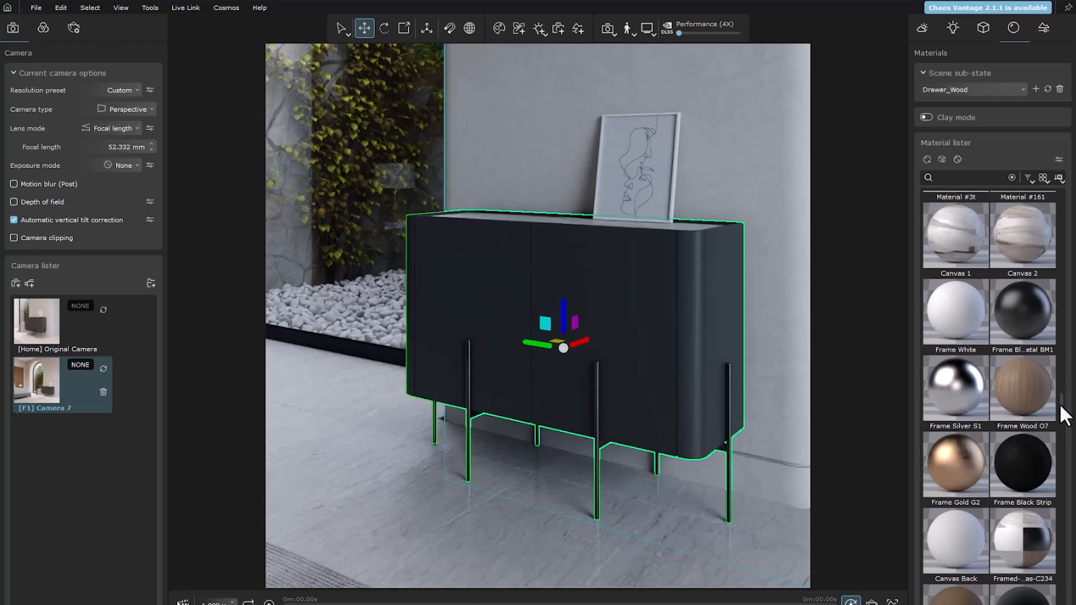
right_click(1023, 387)
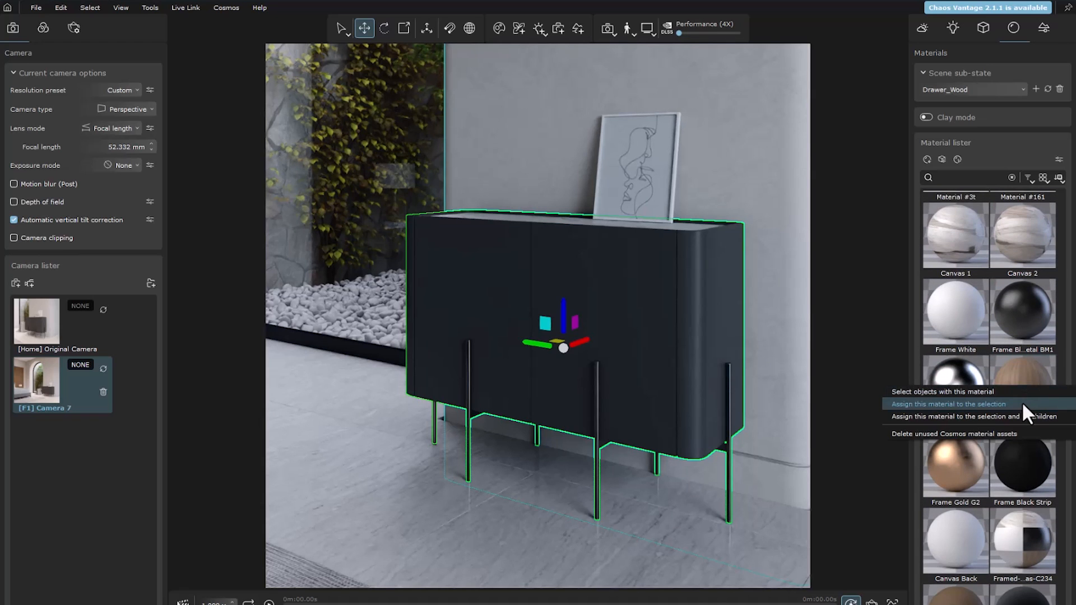
click(1021, 402)
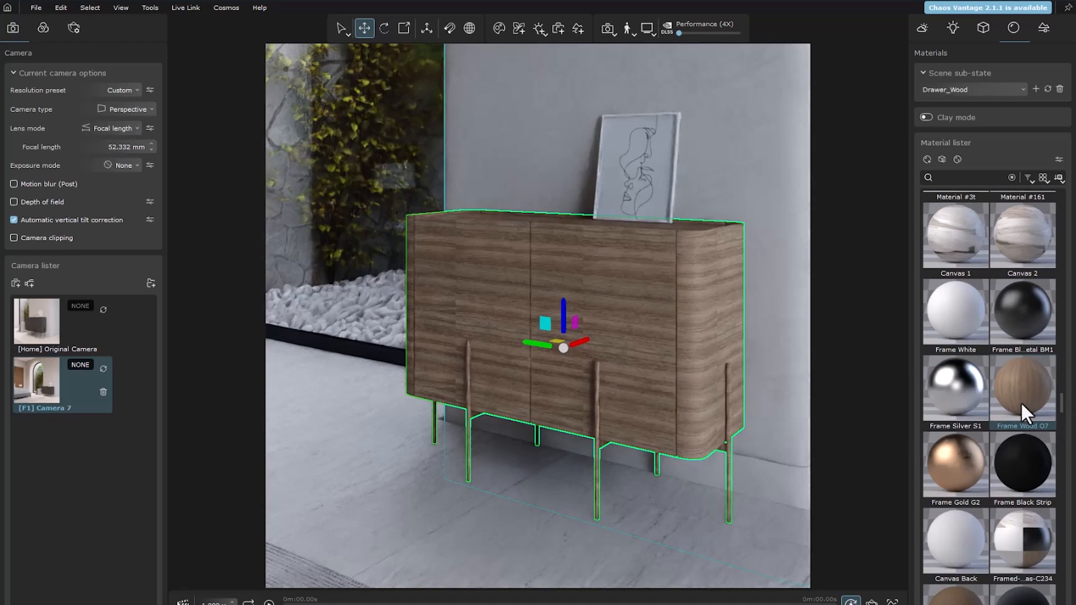
mouse_move(577, 283)
mouse_down()
mouse_move(627, 306)
mouse_move(577, 283)
mouse_up()
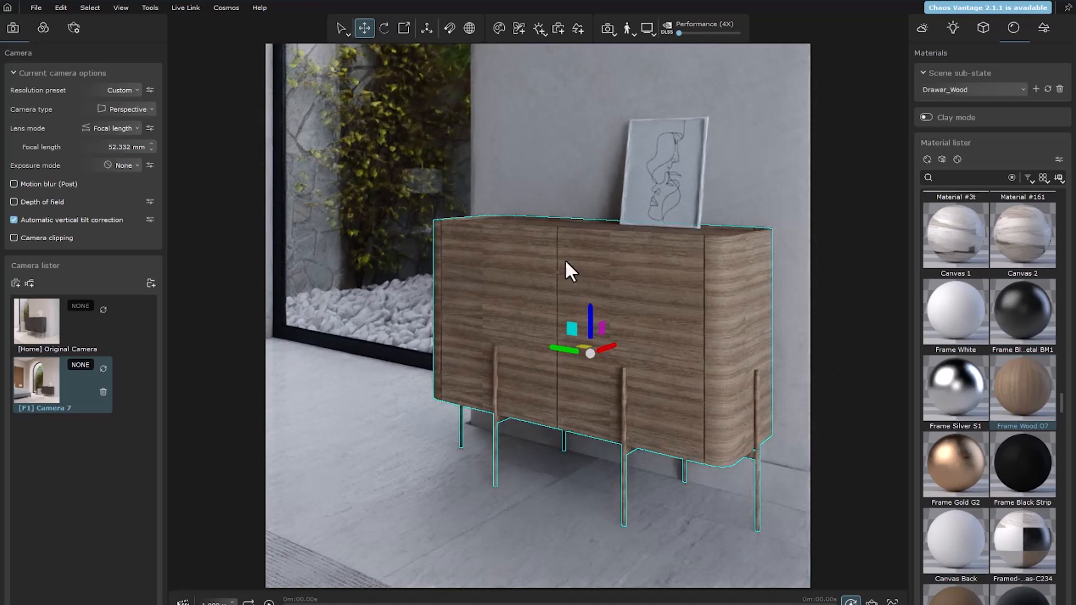
click(1046, 89)
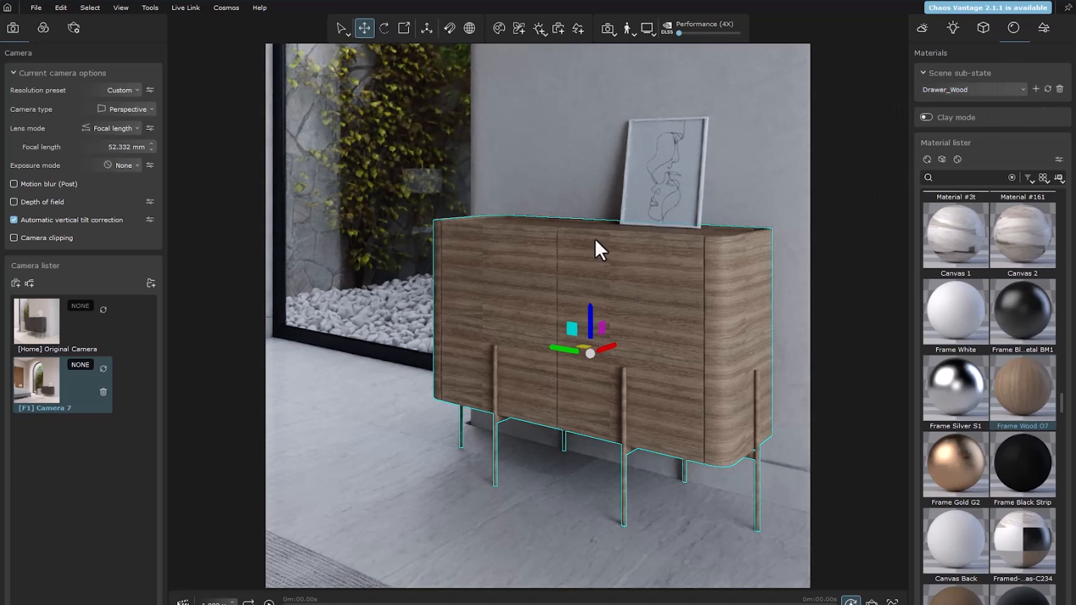
Create a material sub-state named Drawer_Metal and assign the Frame Gold G2 material to the cabinet in it.
click(1036, 91)
drag(994, 90, 914, 89)
text(Dr)
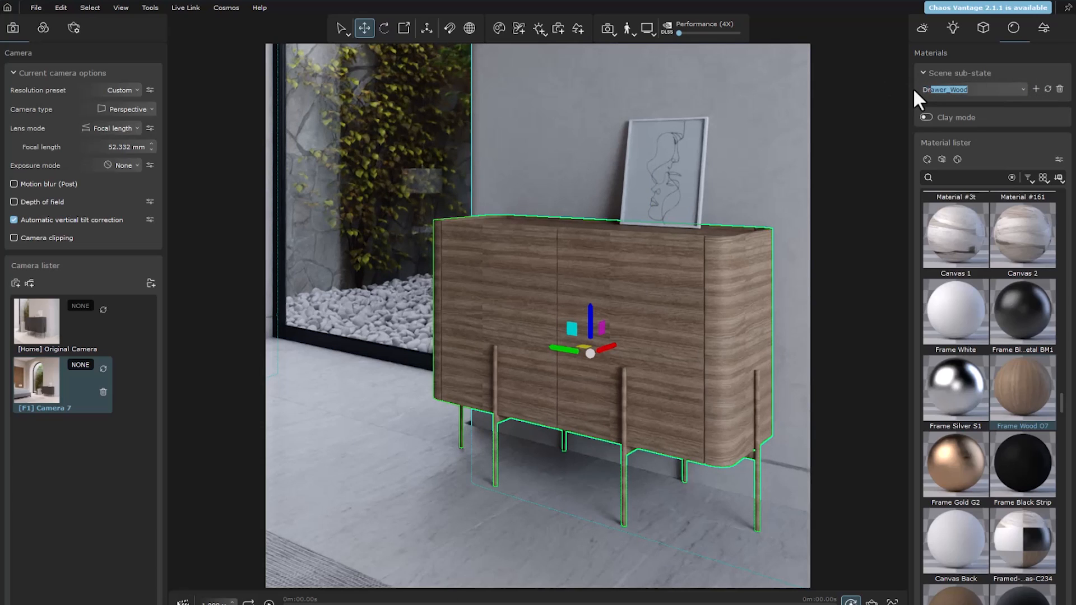
text(awer_Metal)
right_click(964, 467)
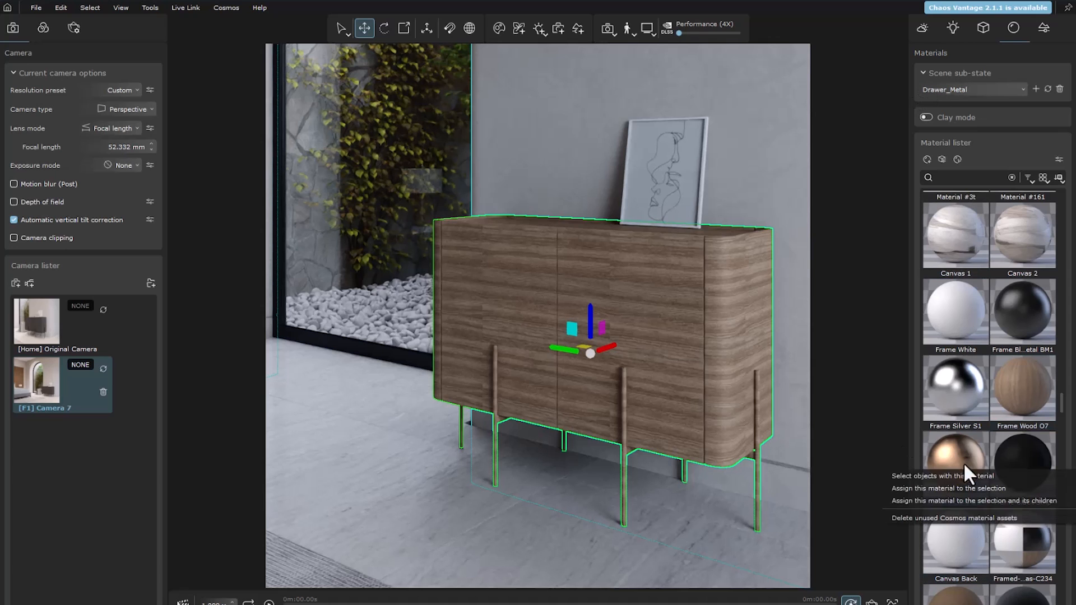
click(979, 489)
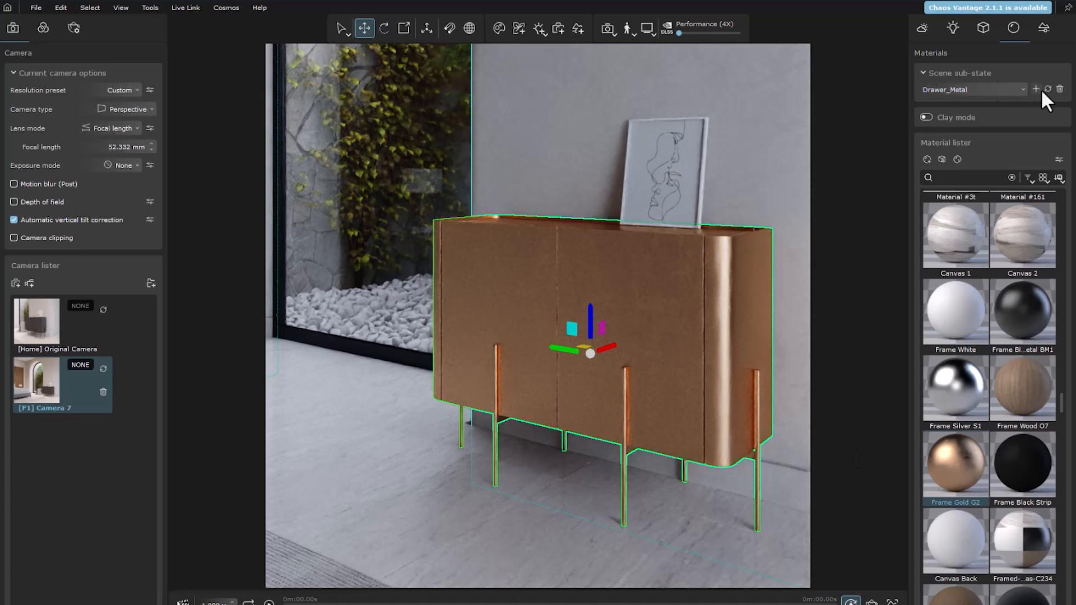
Compare the material sub-states by switching through Base, Drawer_Wood and Drawer_Metal.
click(1017, 88)
click(957, 110)
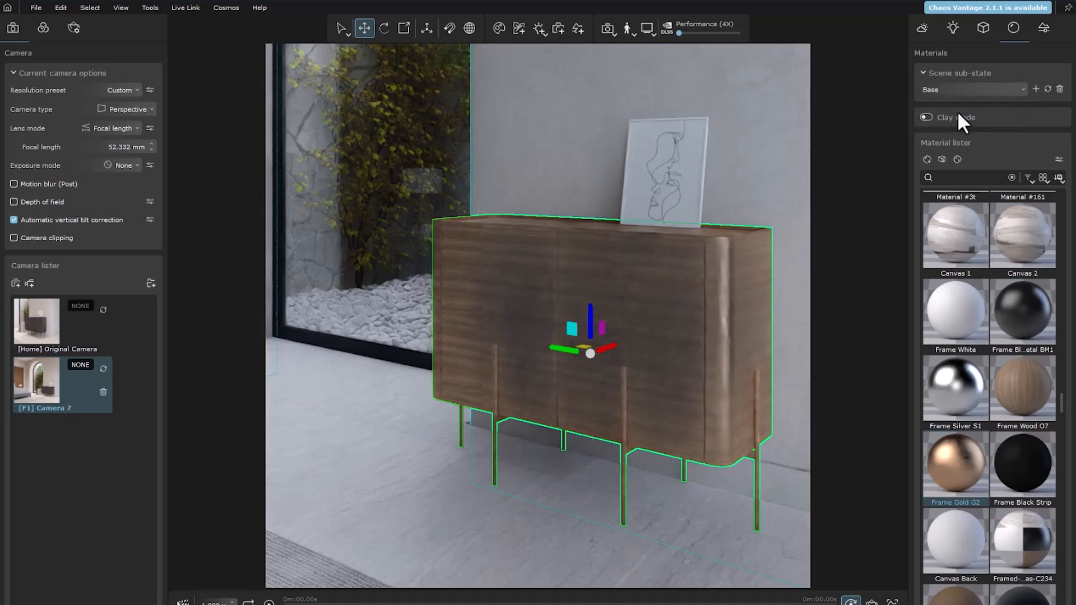
click(1023, 89)
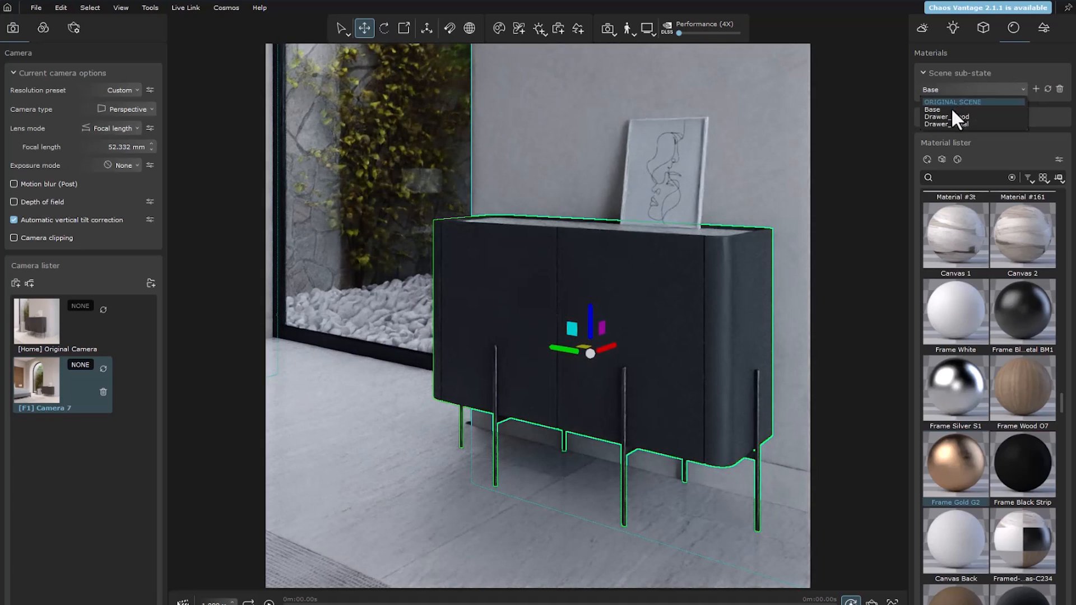
click(946, 117)
click(1022, 91)
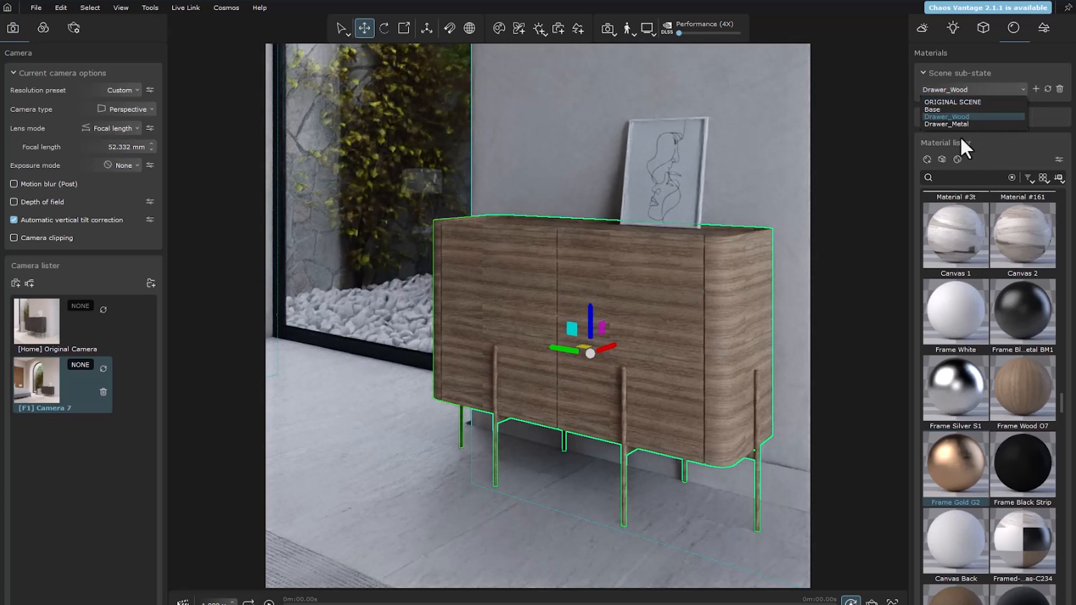
click(962, 123)
click(1020, 88)
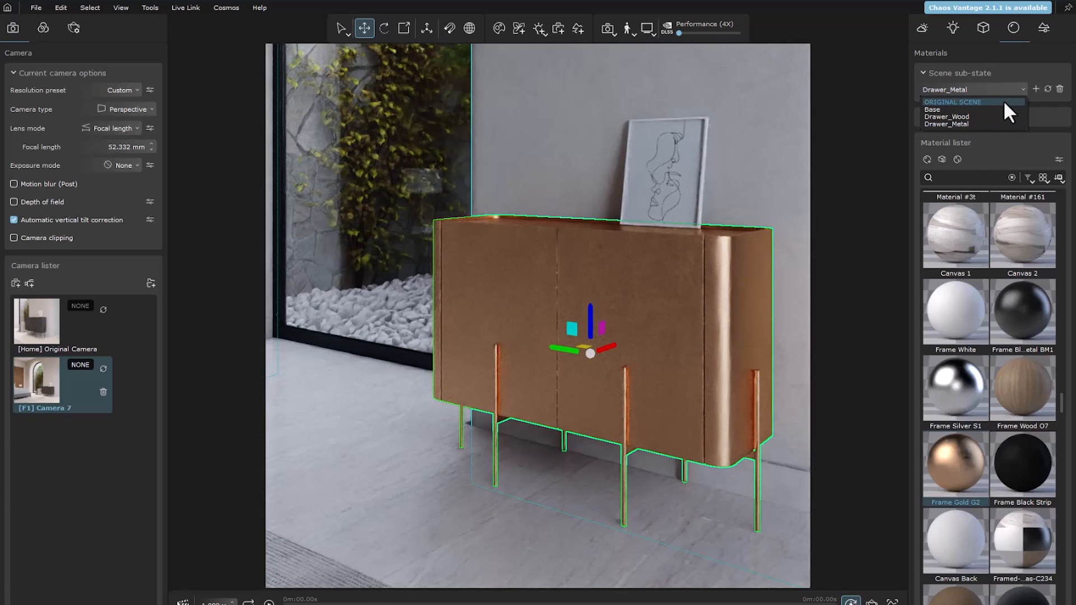
click(1021, 90)
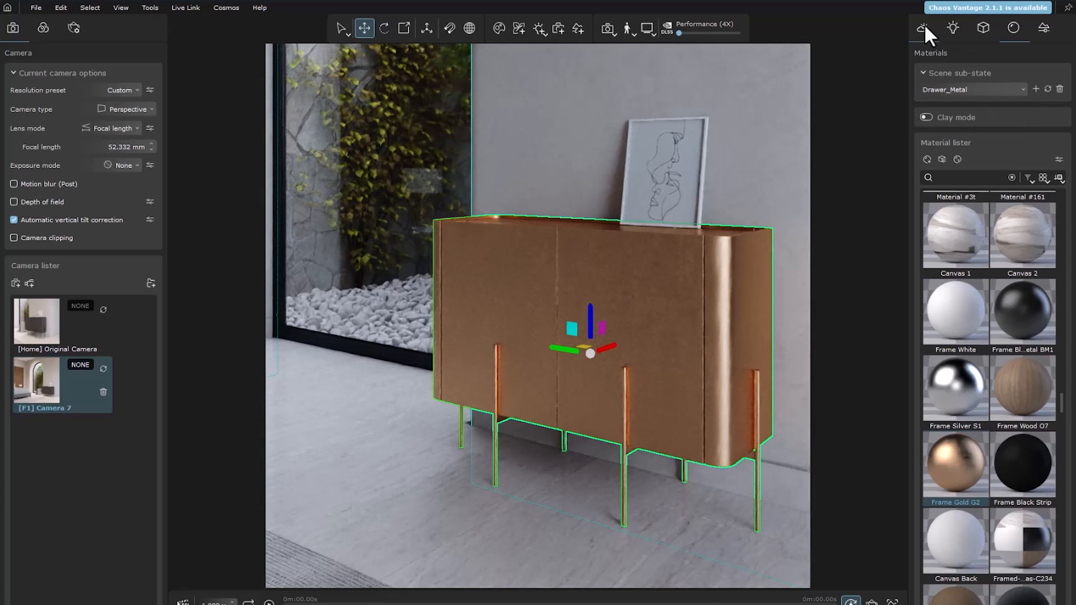
click(1014, 27)
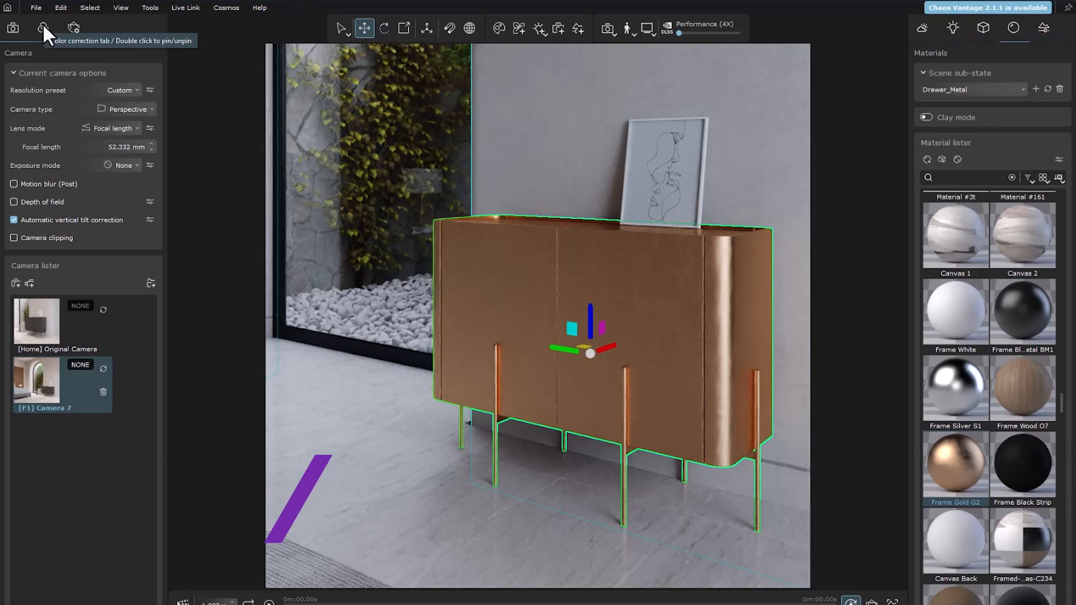
Switch the environment sub-state to Blue_01, return to the Camera 7 view and deselect the cabinet.
click(920, 28)
click(1024, 89)
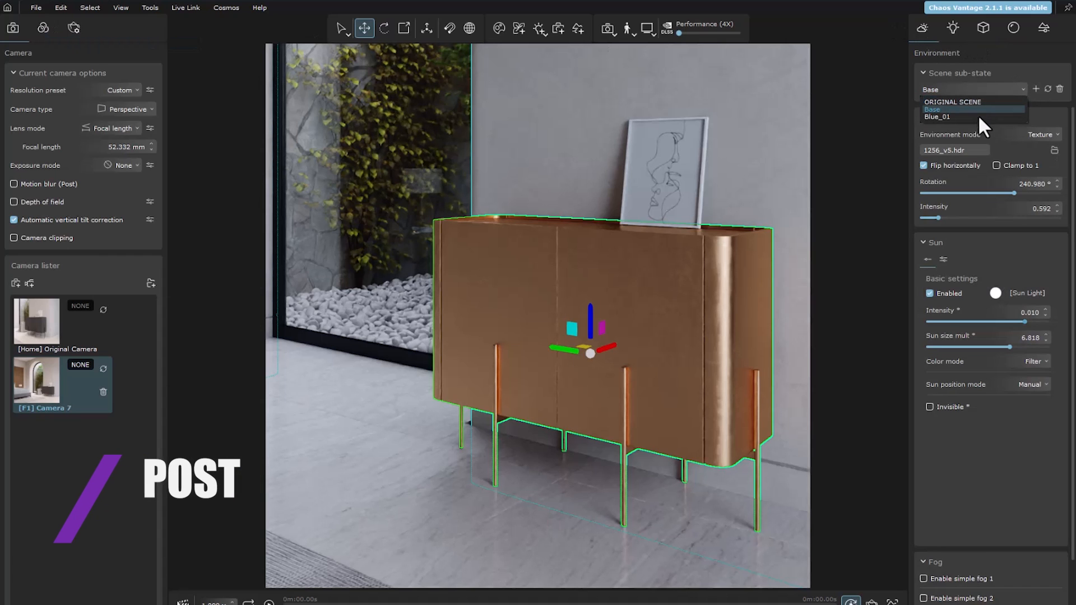
click(976, 117)
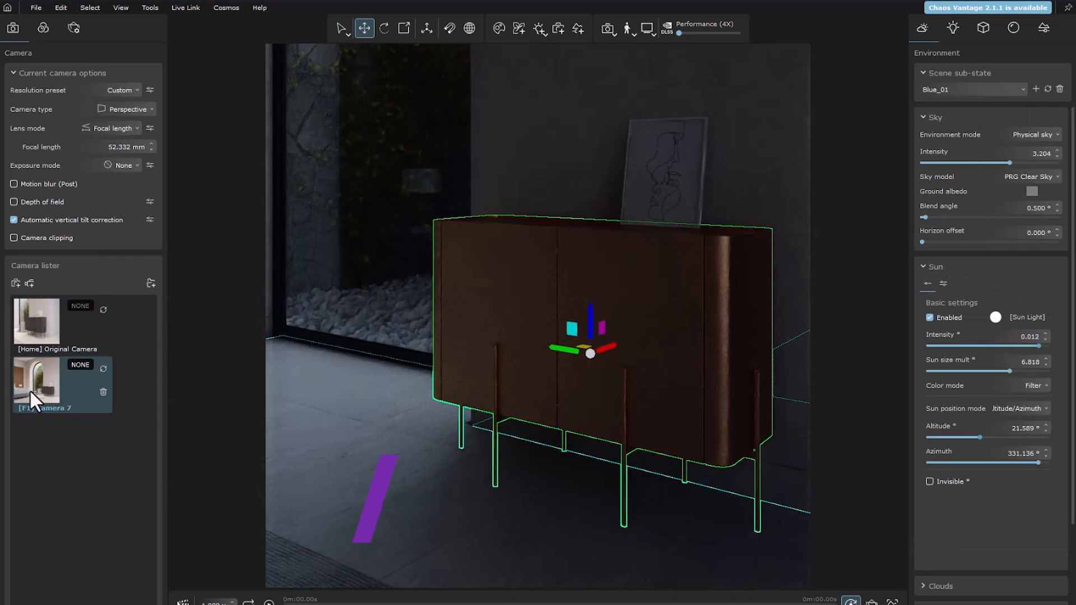
click(29, 388)
key(Escape)
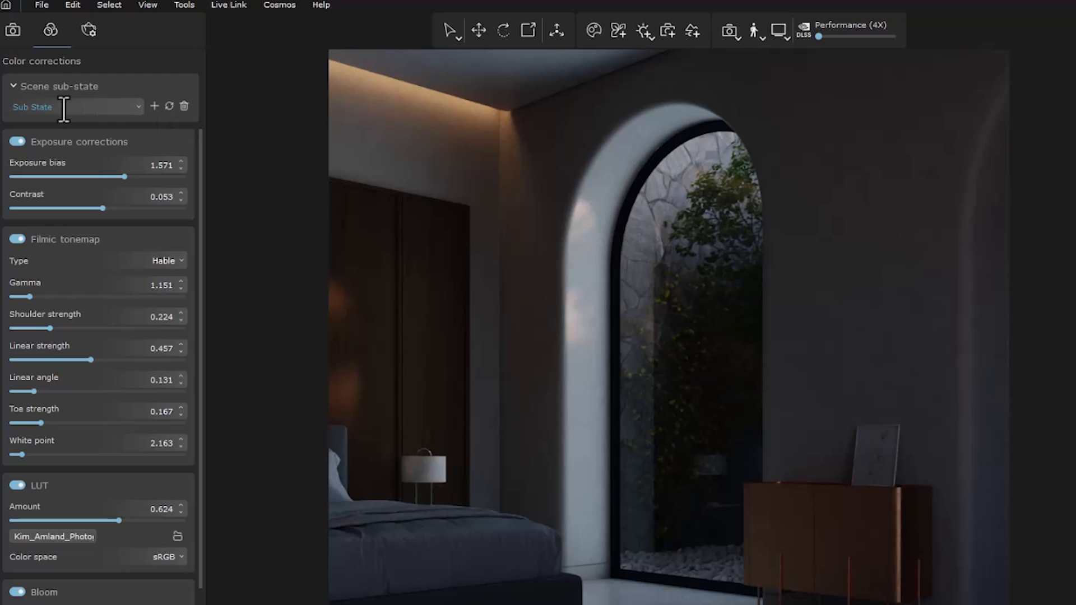
Name the new color corrections sub-state Blue_01.
drag(64, 109, 10, 103)
text(d)
text(lue_0)
text(1)
Set the exposure bias to 2.143, contrast to 0.135, gamma to 1.231 and bloom intensity to 0.702.
drag(128, 175, 133, 176)
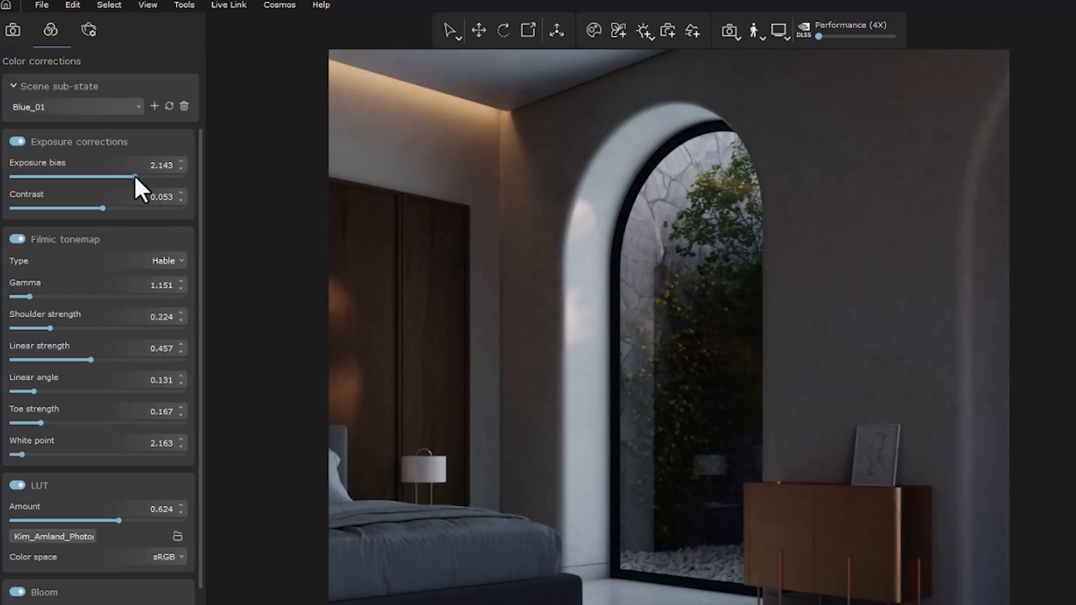
drag(97, 207, 110, 211)
click(31, 296)
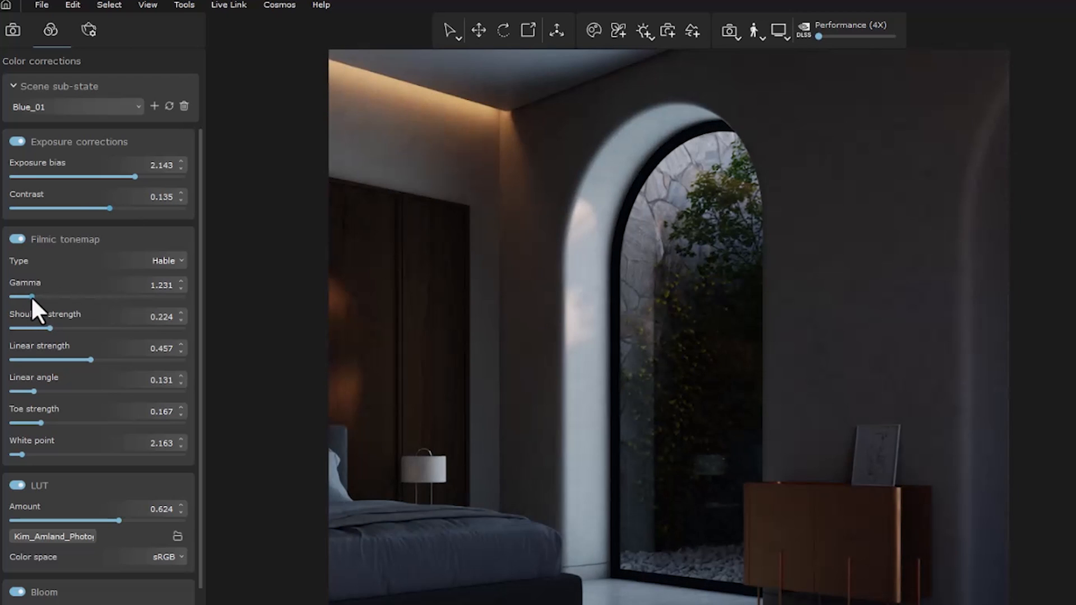
scroll(189, 420, down, 10)
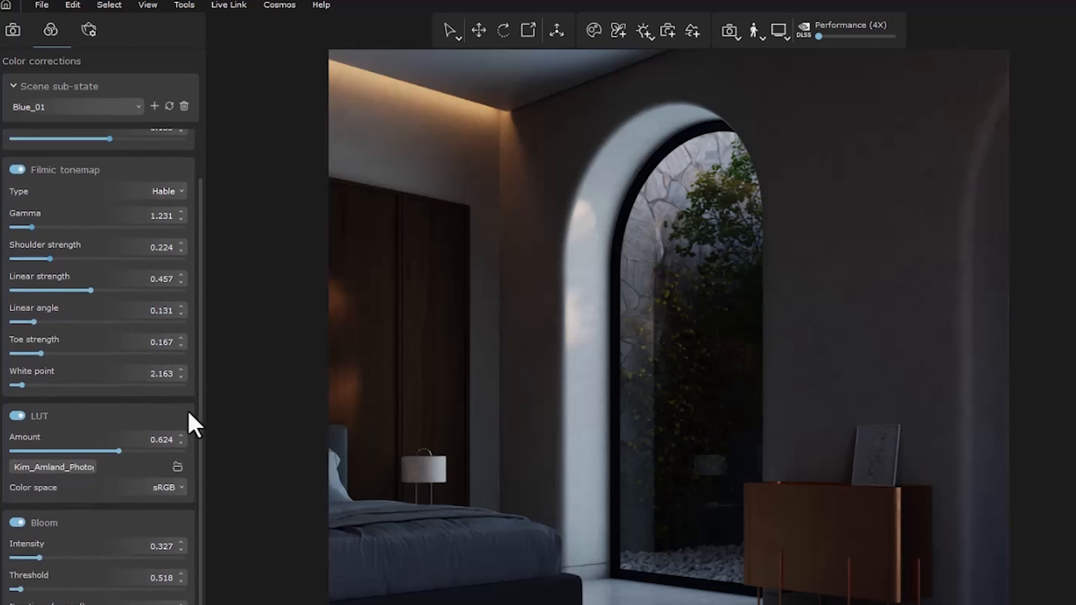
drag(32, 378, 73, 379)
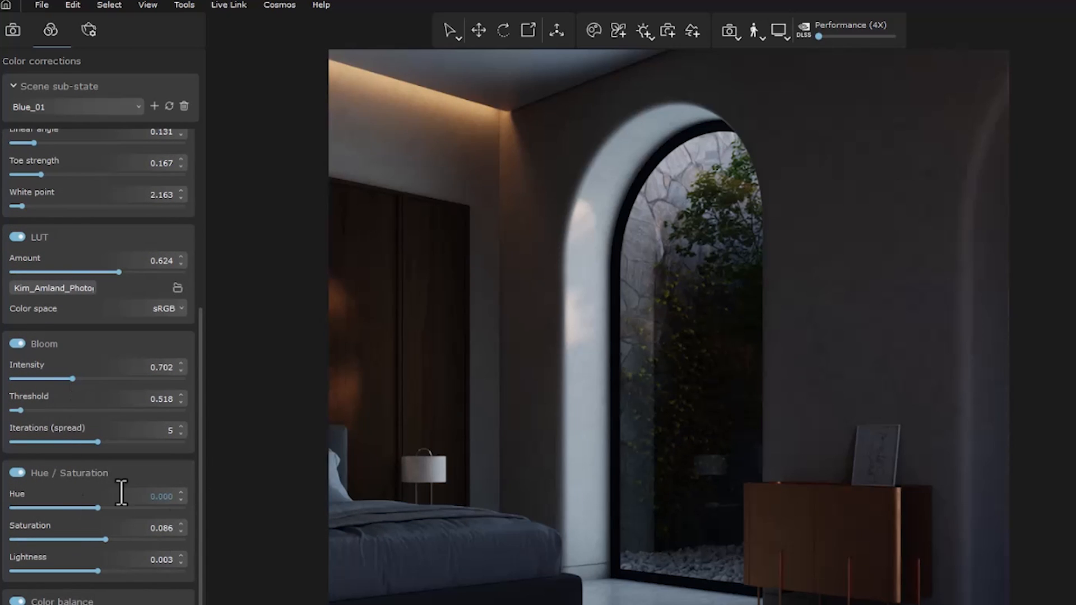
Try shifting the hue and reset it to 0.000, then try out the Cyan - Red color balance.
drag(92, 507, 102, 507)
double_click(99, 460)
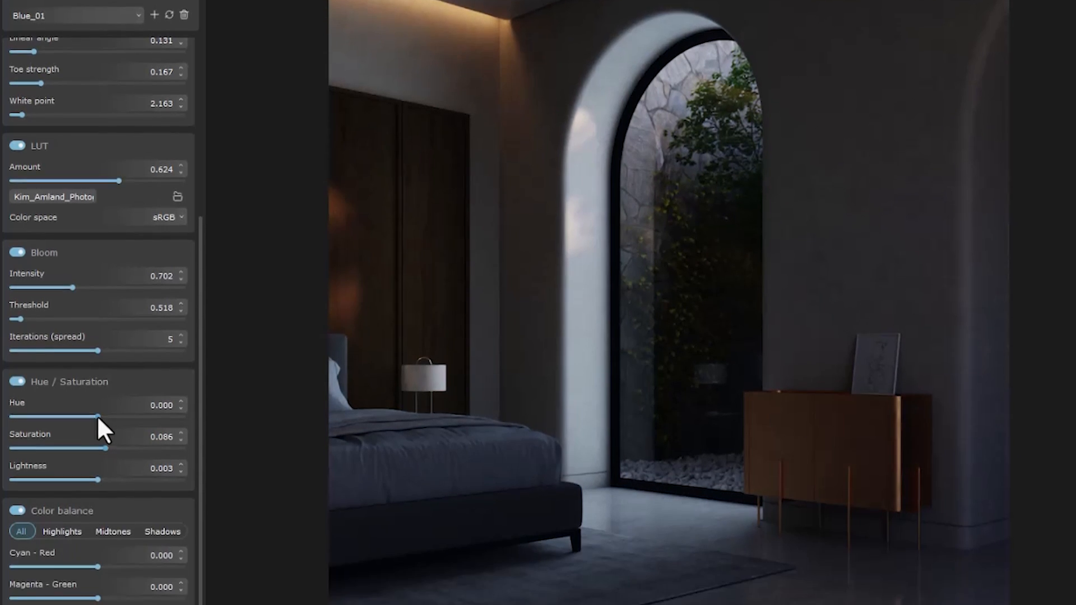
click(115, 484)
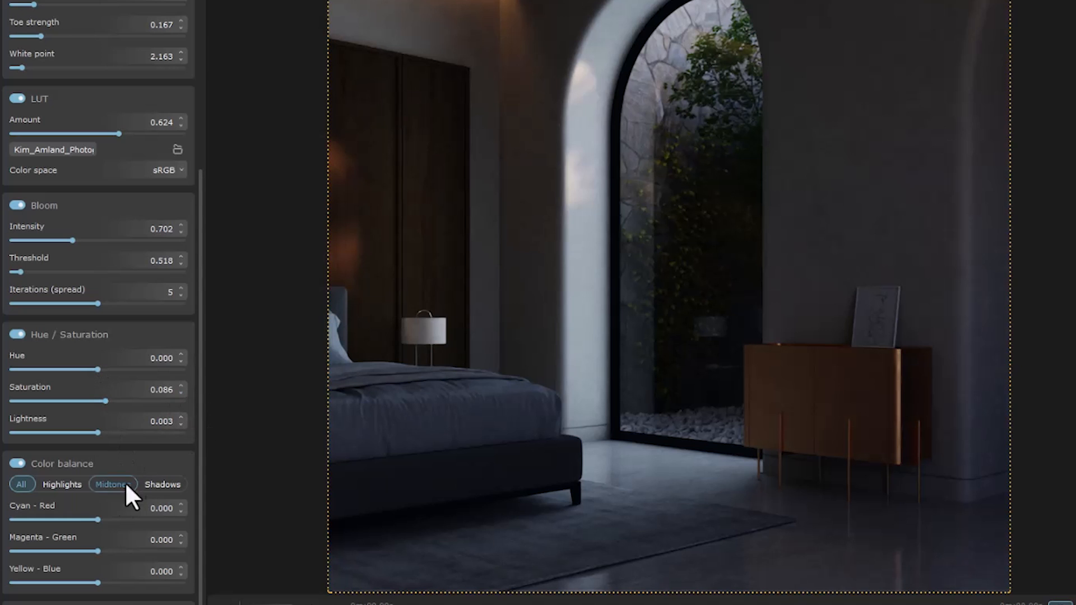
drag(95, 518, 99, 517)
Compare the color corrections sub-states by switching to Base and back to Blue_01.
scroll(192, 402, up, 5)
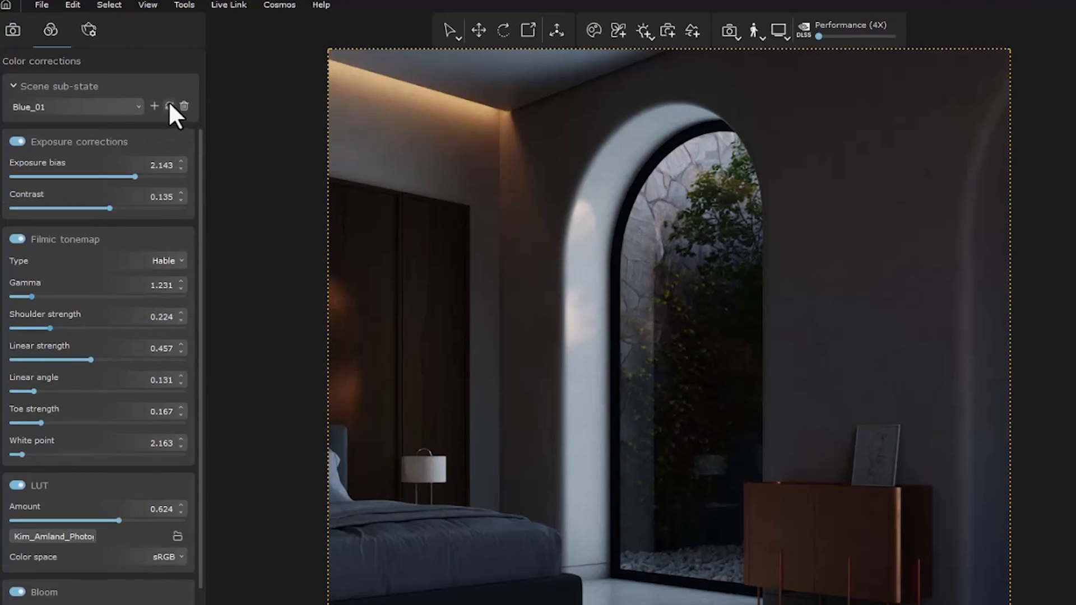
click(139, 107)
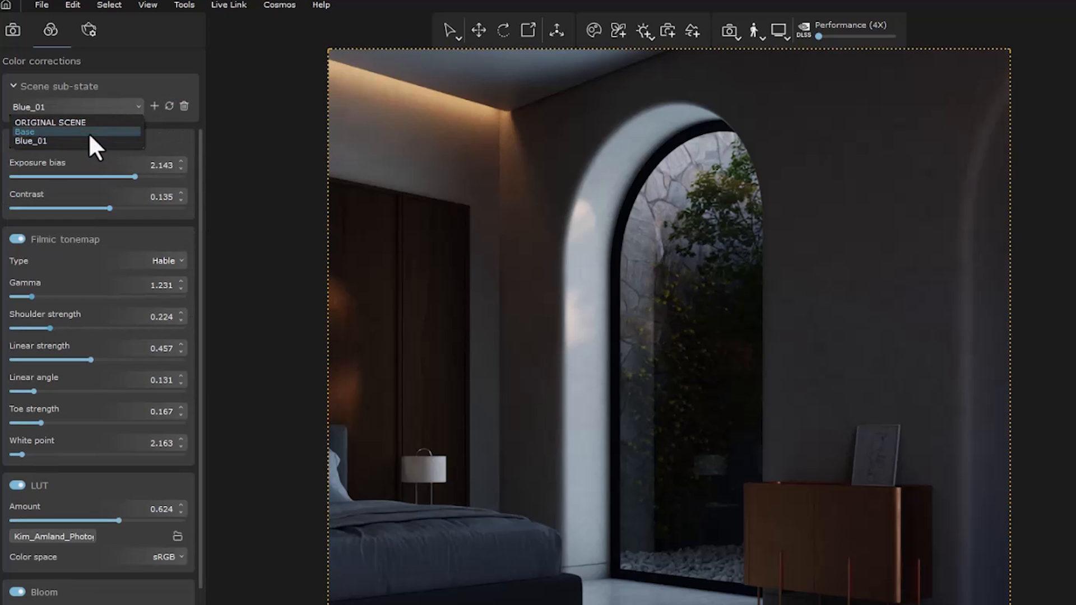
click(89, 133)
click(123, 109)
click(103, 138)
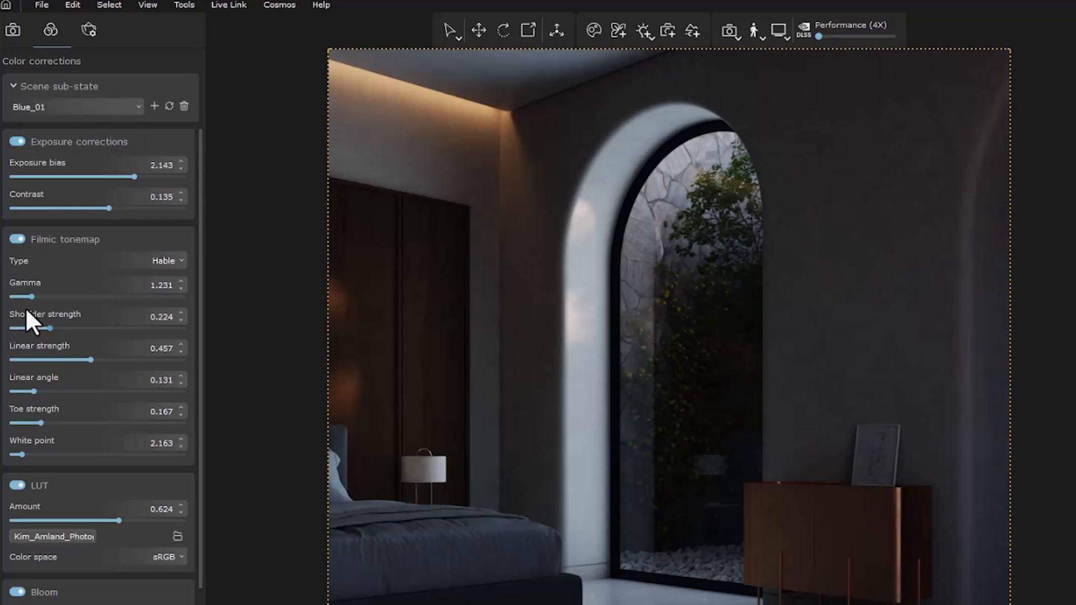
Raise the gamma to 1.272 and the exposure bias to 2.224 in the Blue_01 color corrections.
drag(30, 295, 31, 298)
drag(136, 175, 139, 177)
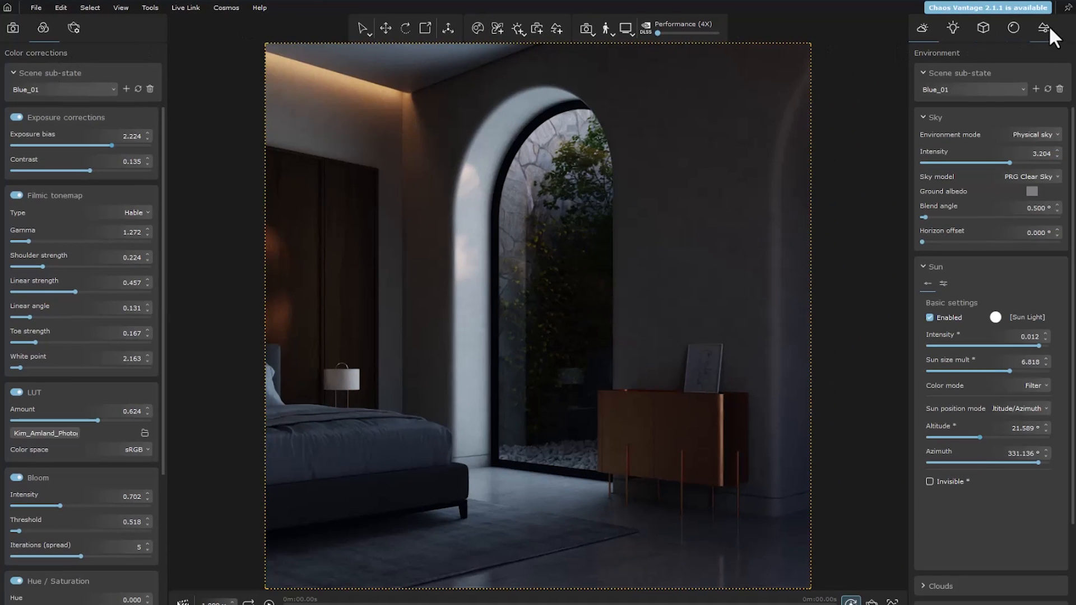
Create a scene state named State_01 from the current combination of sub-states.
click(1050, 31)
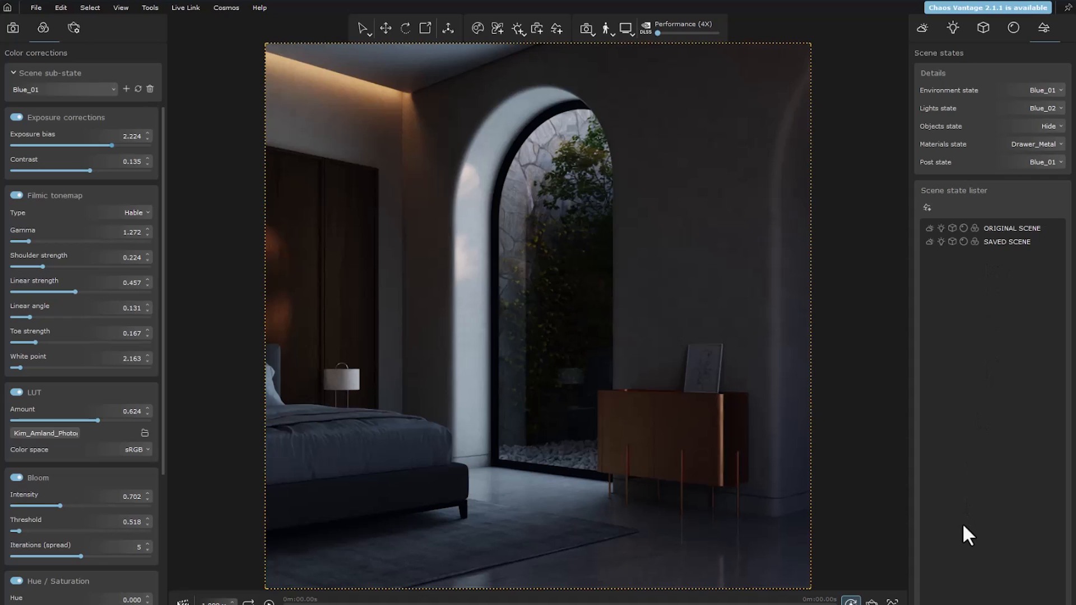
click(927, 207)
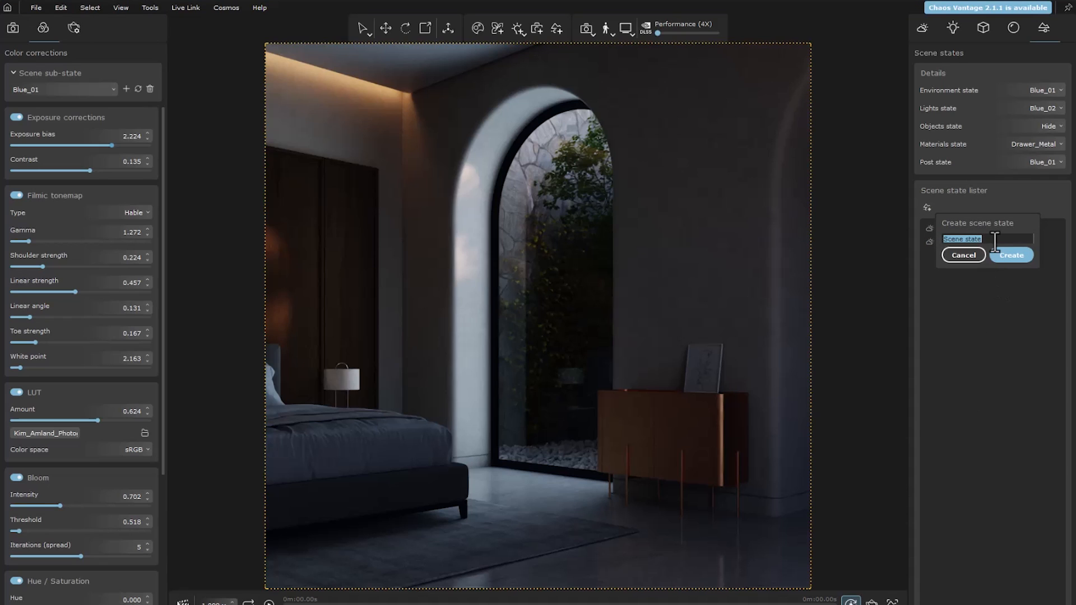
text(State_01)
click(1019, 256)
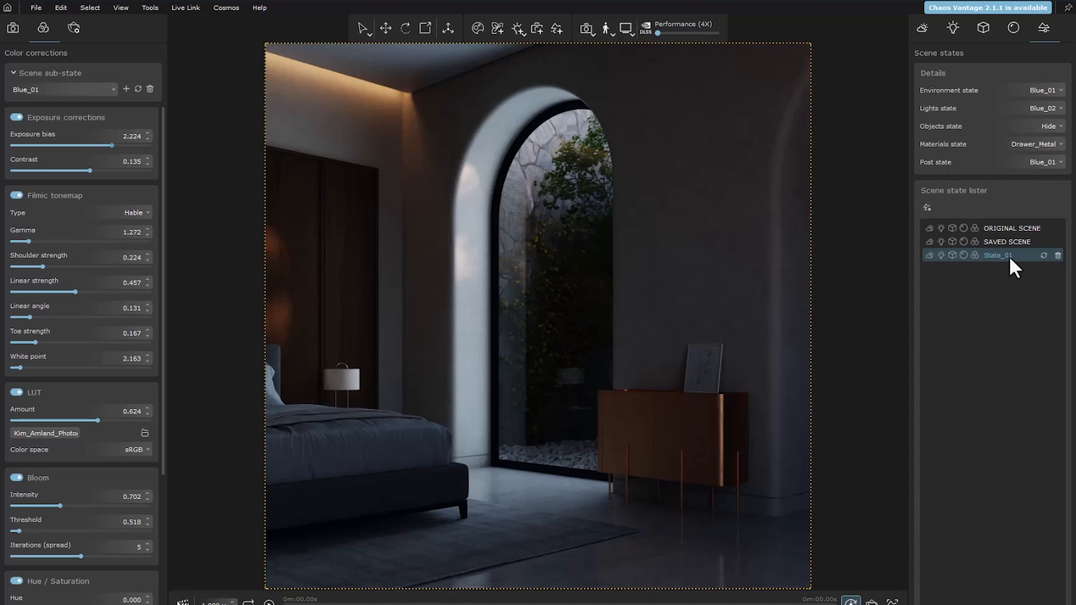
Switch the environment state in the scene state details to Base.
click(1055, 89)
click(1046, 118)
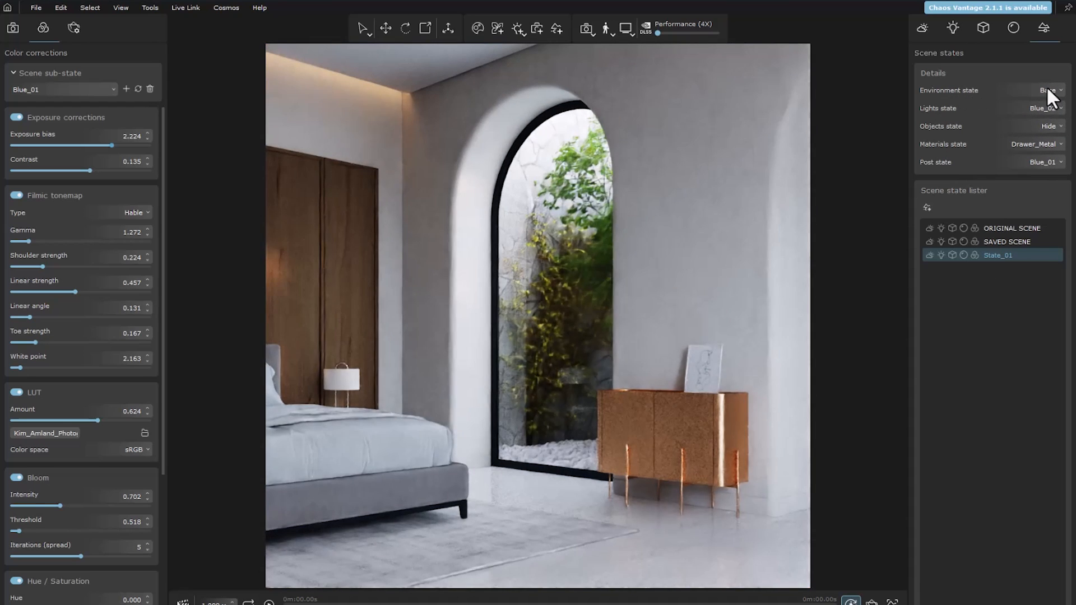
Compare the environment states in the scene state details by switching to Blue_01 and back to Base.
click(1046, 88)
click(1033, 125)
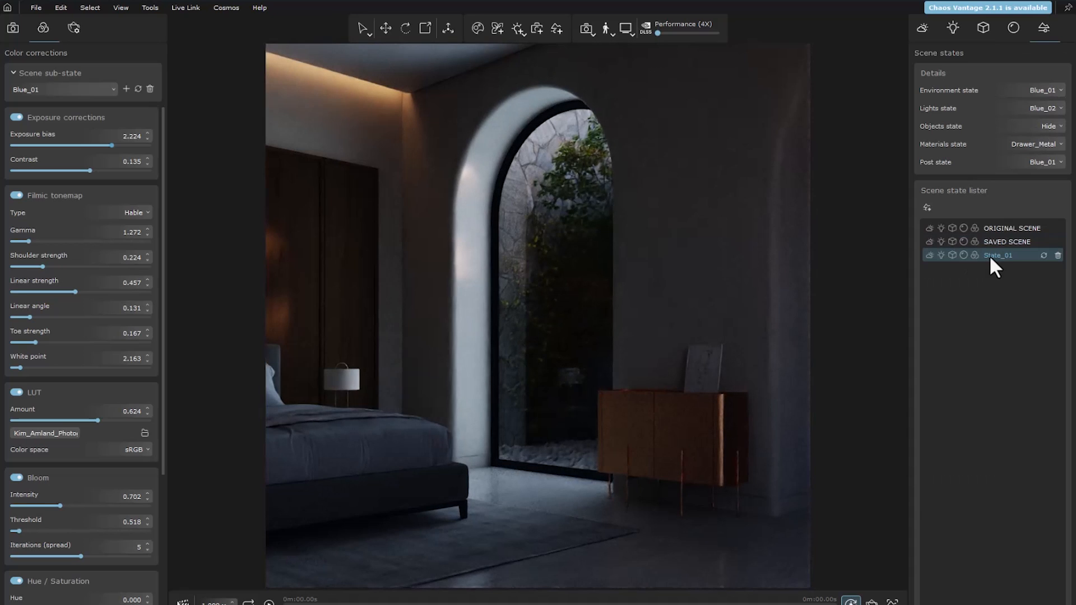
click(1039, 93)
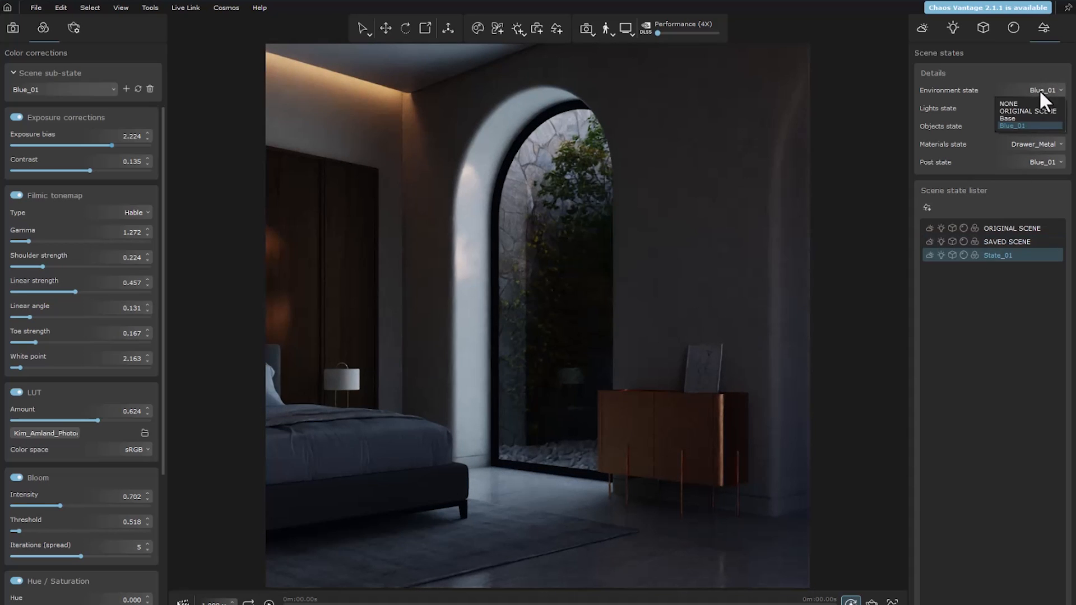
click(1026, 118)
Set the lights, objects, materials and post states of the scene state to Base.
click(1050, 107)
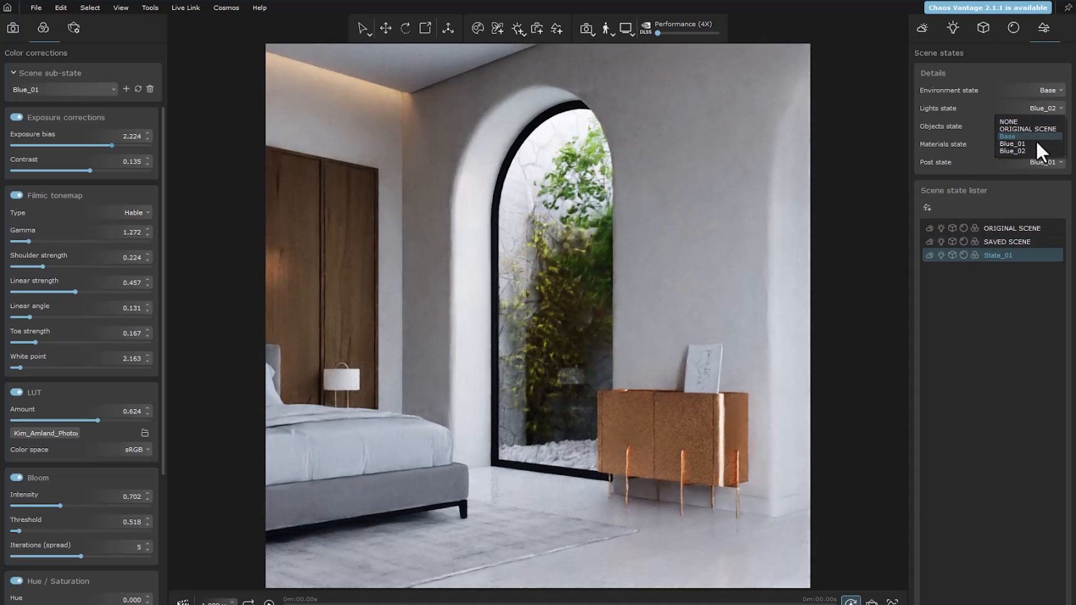
click(1033, 136)
click(1045, 125)
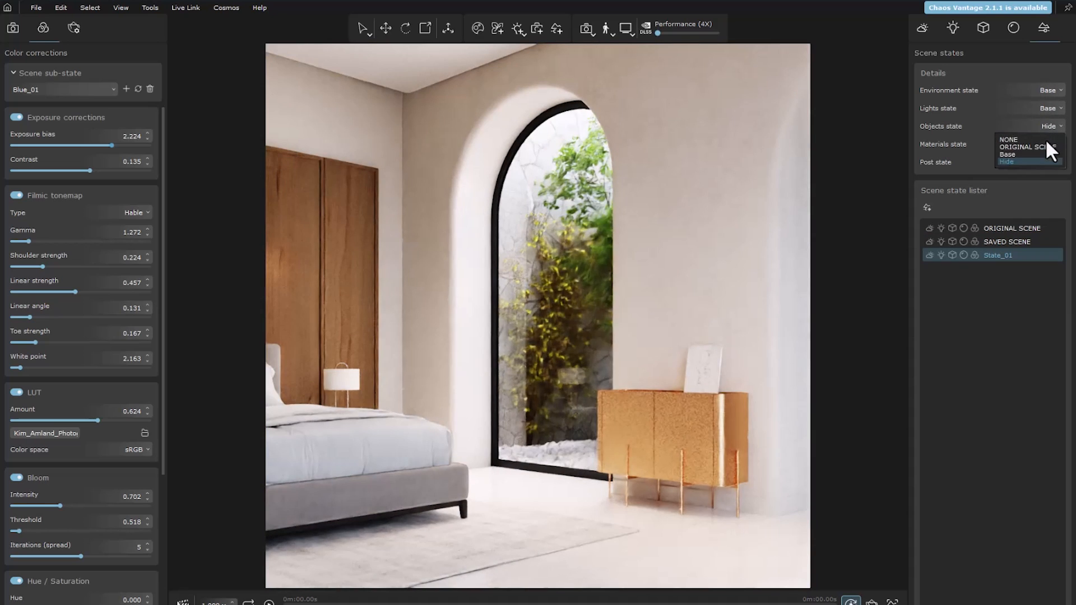
click(1037, 153)
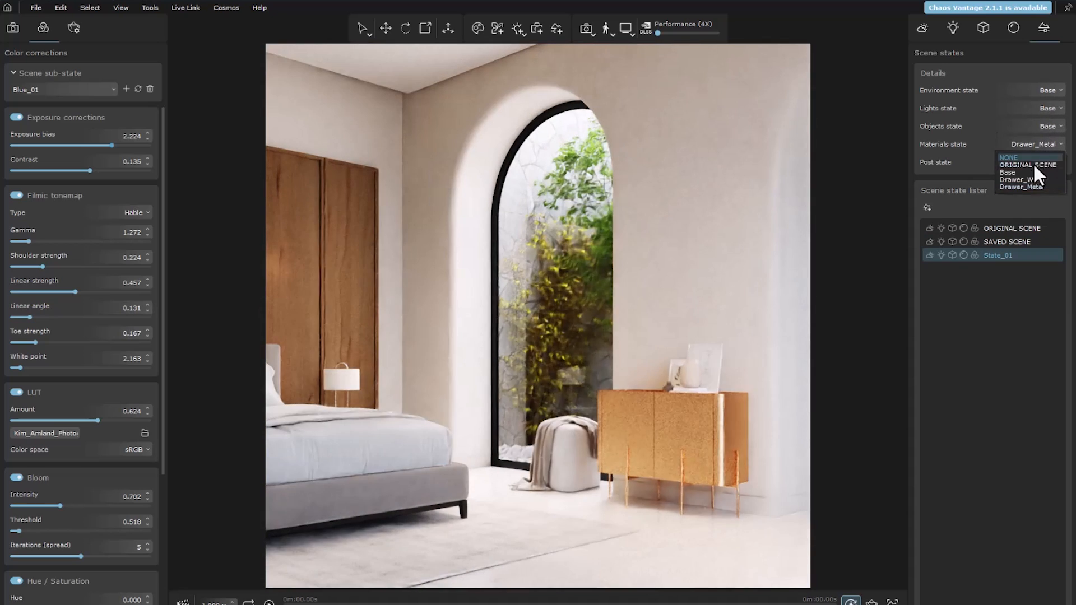
click(1031, 164)
click(1029, 187)
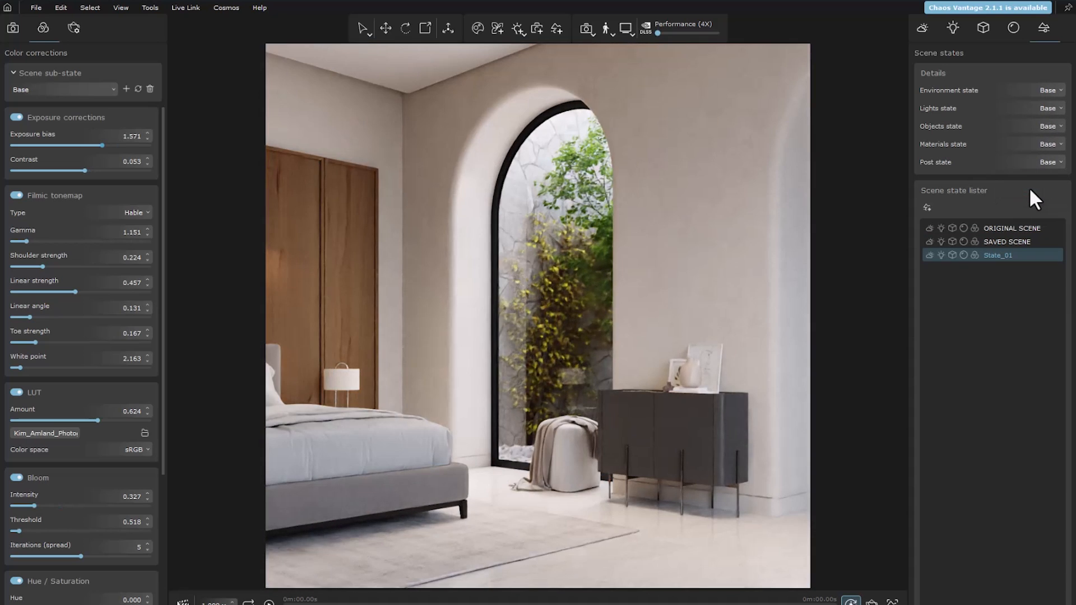
Create a scene state named State_02 from the all-Base combination.
click(927, 208)
text(State_02)
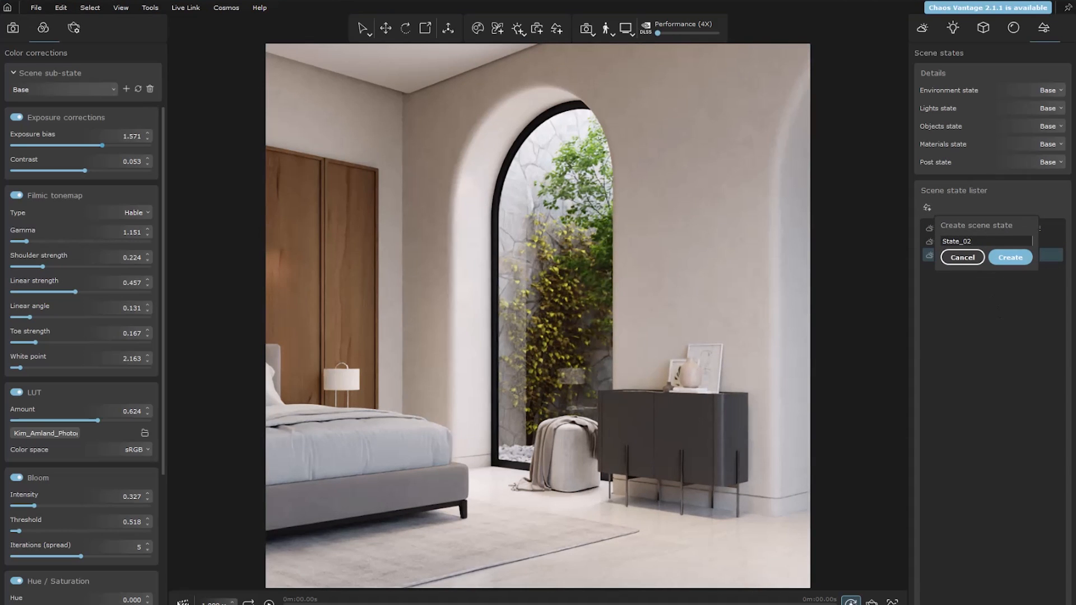
click(1018, 261)
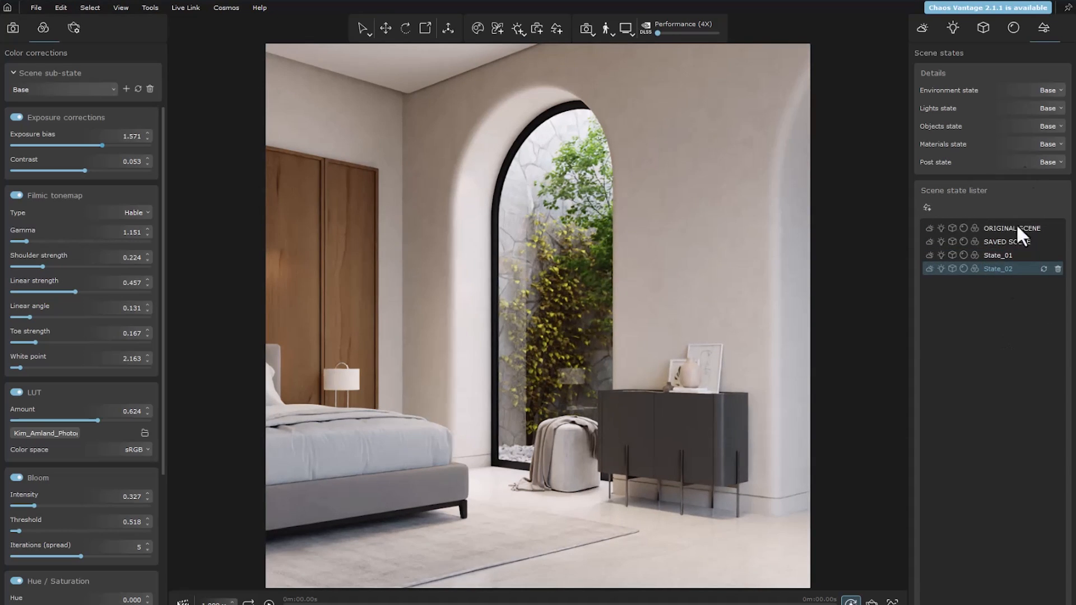
Set the environment, lights and post states of the scene state to Blue_01.
click(1050, 88)
click(1012, 125)
click(1051, 108)
click(1030, 142)
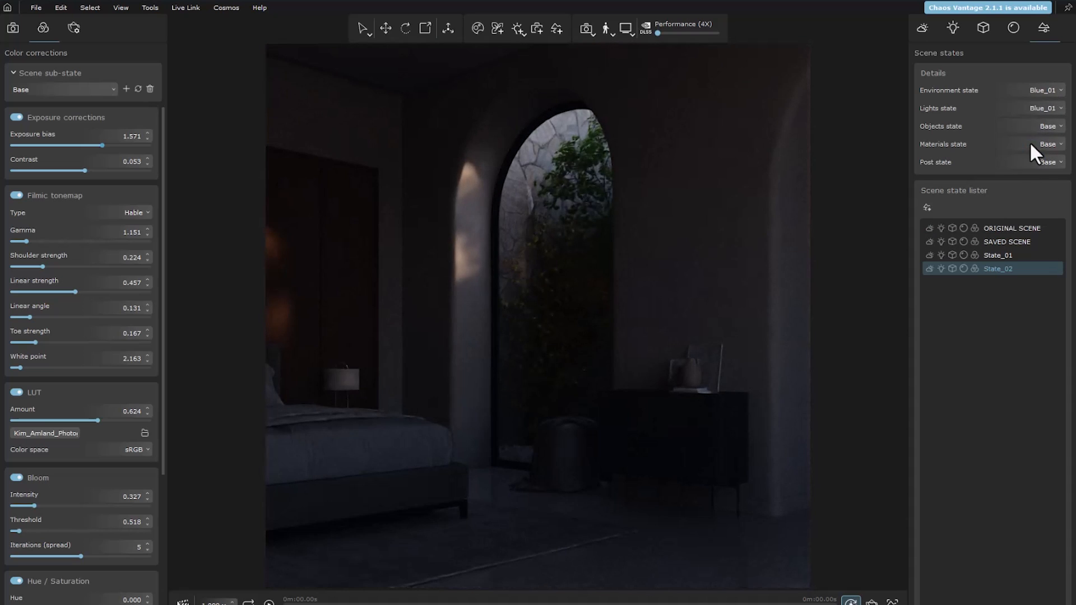
click(1046, 161)
click(1031, 194)
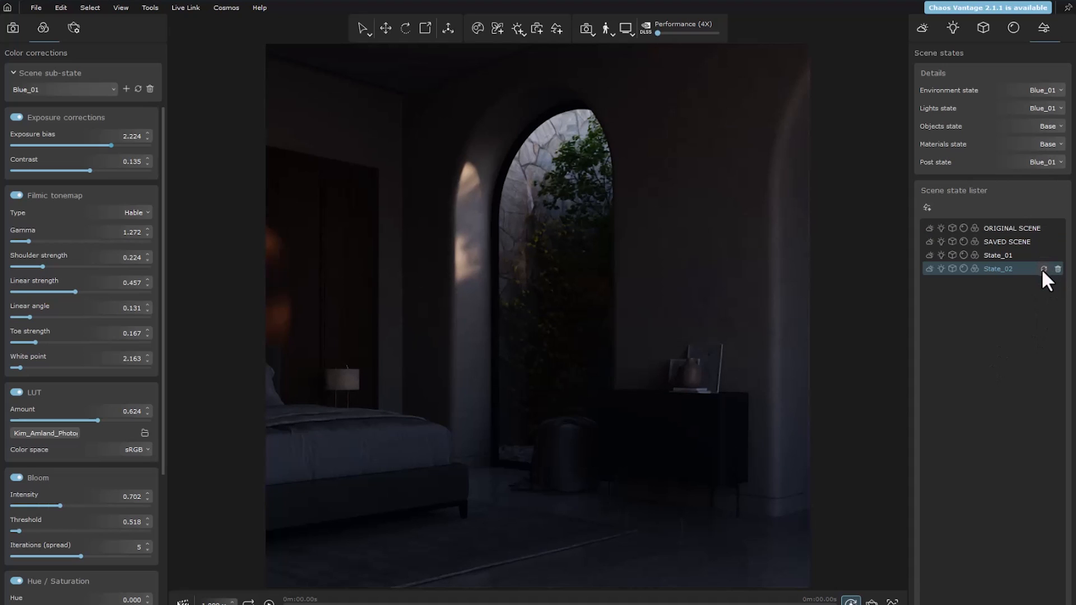
Create a scene state named State_03 from the current Blue_01 combination.
click(927, 208)
text(S)
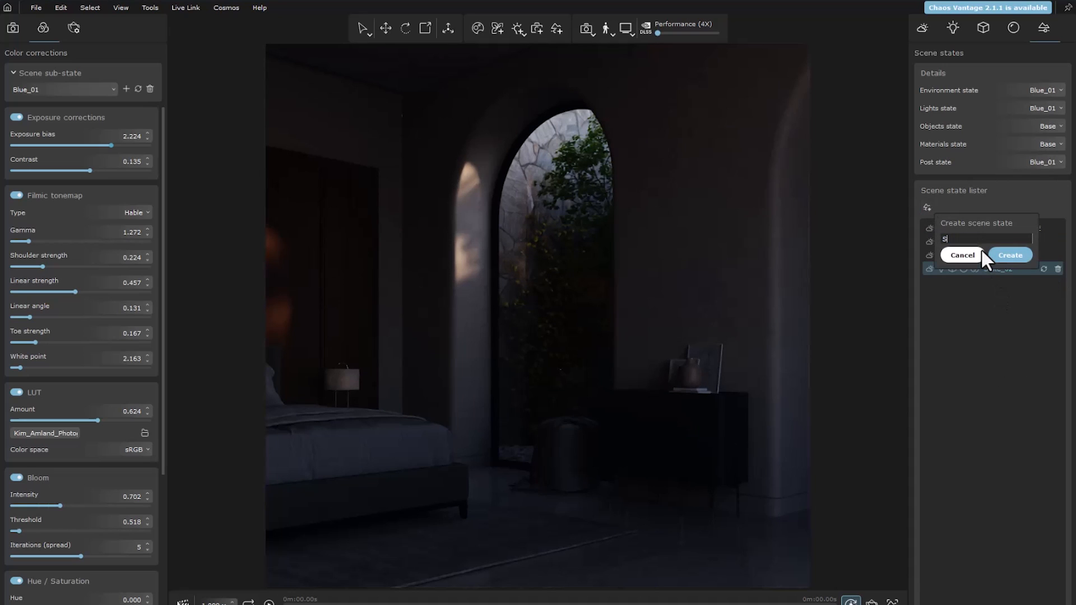
text(tate_03)
click(1016, 257)
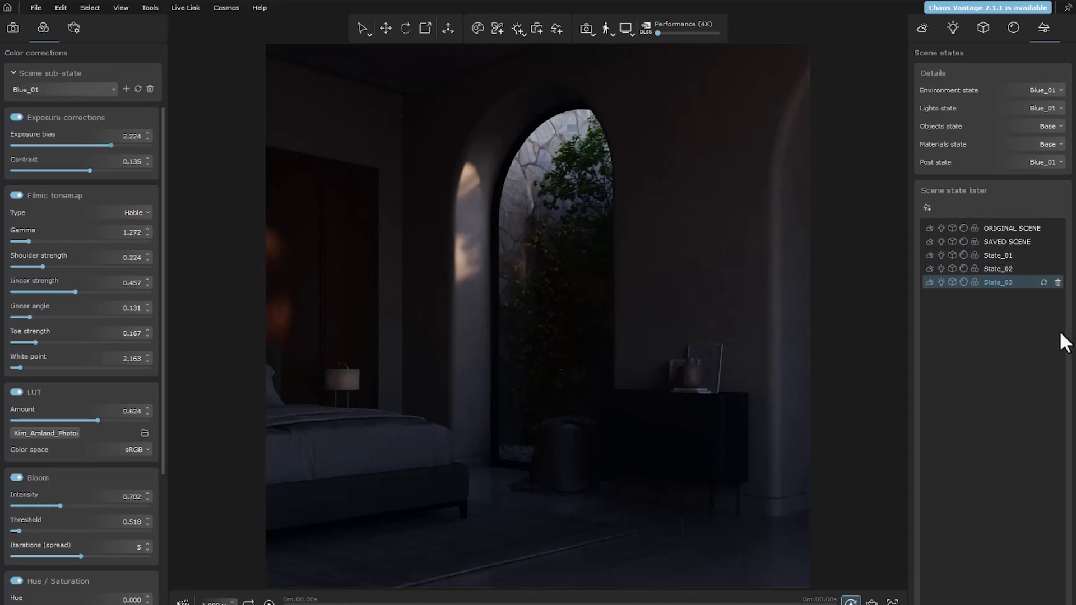
Set the lights state to Blue_02 and create a scene state named State_04.
click(1046, 125)
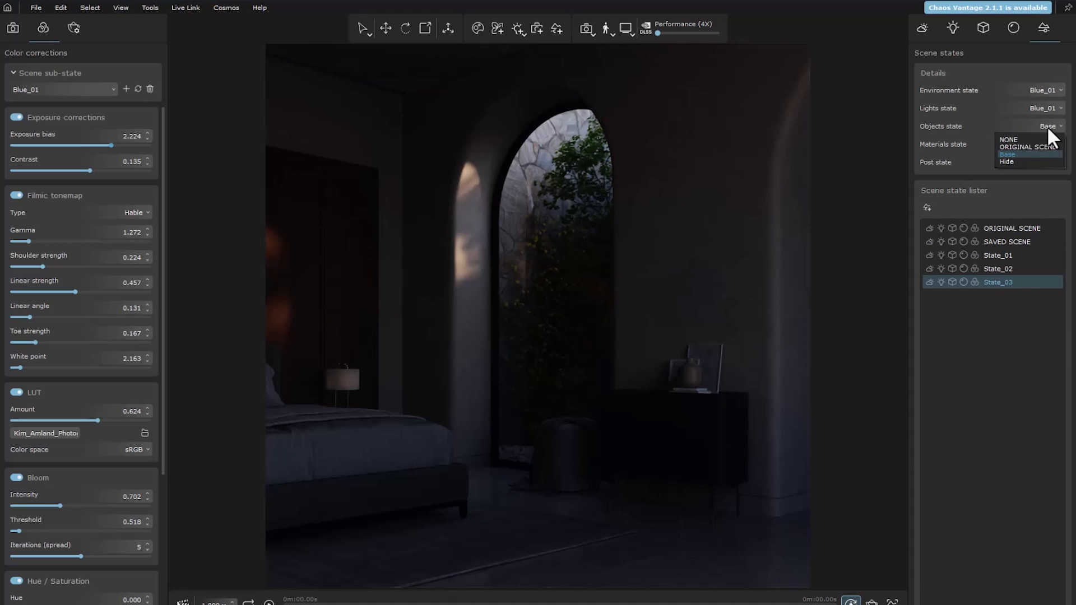
click(1022, 149)
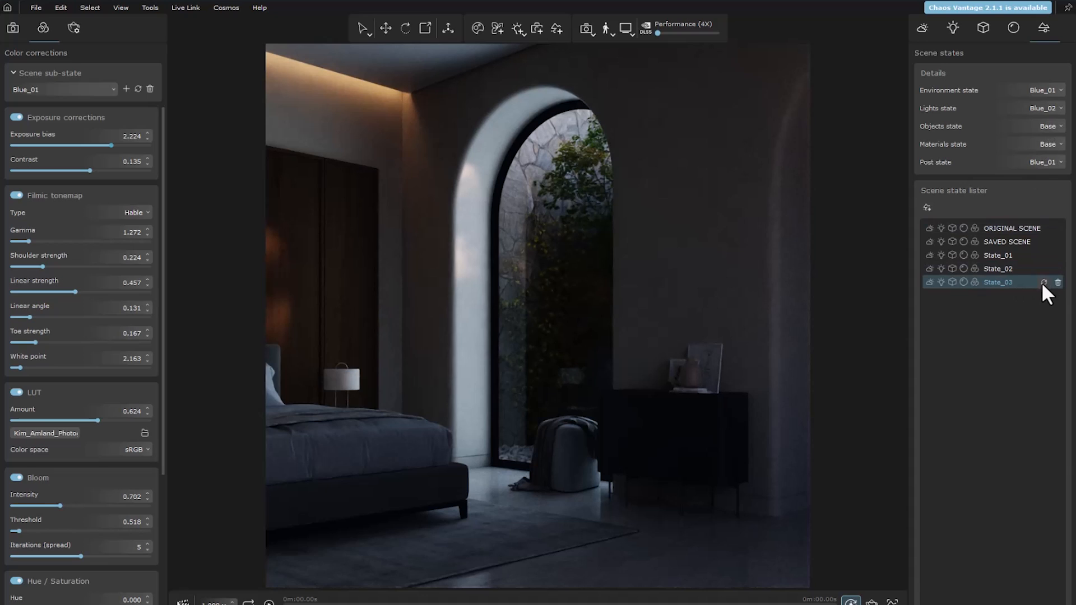
click(926, 207)
text(State_04)
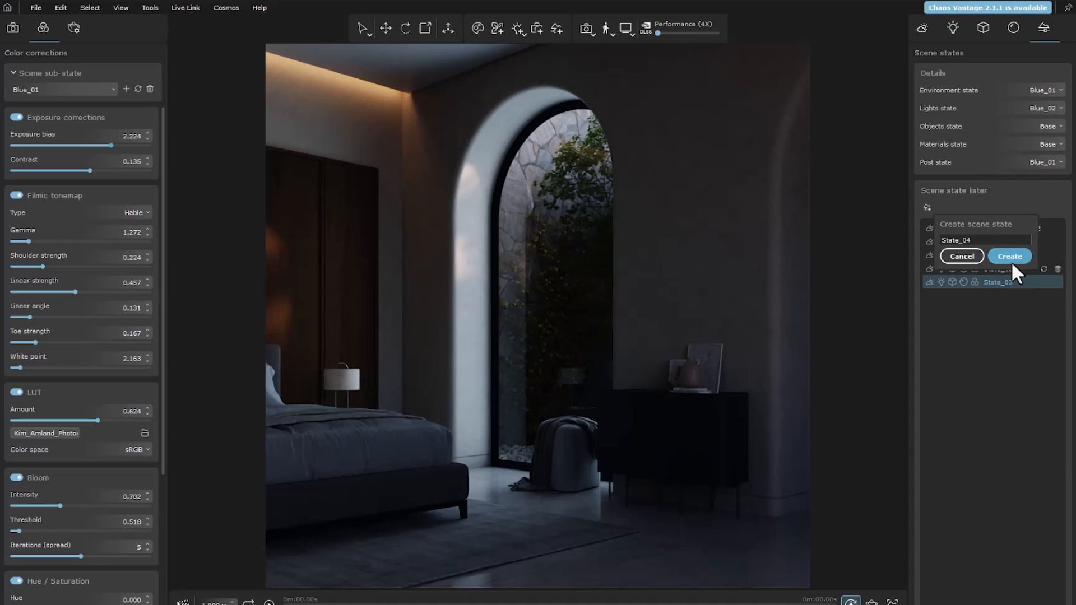
click(1009, 256)
Set the environment, lights and post states of State_04 to Base.
click(1044, 91)
click(1024, 118)
click(1042, 107)
click(1039, 136)
click(1047, 162)
click(1028, 185)
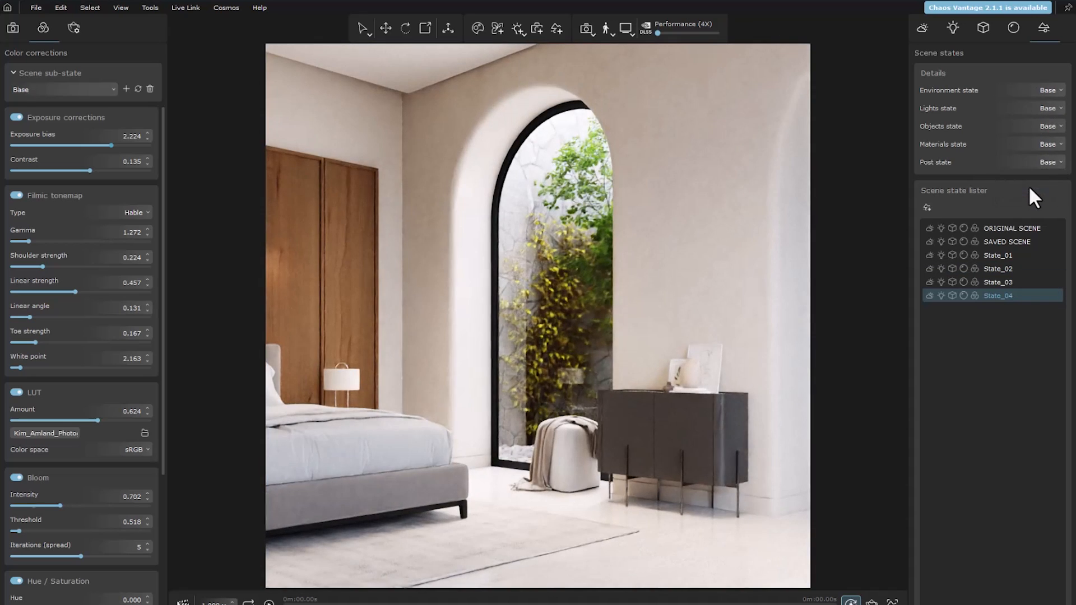
Set the objects state to Hide and create a scene state named State_05.
click(1053, 124)
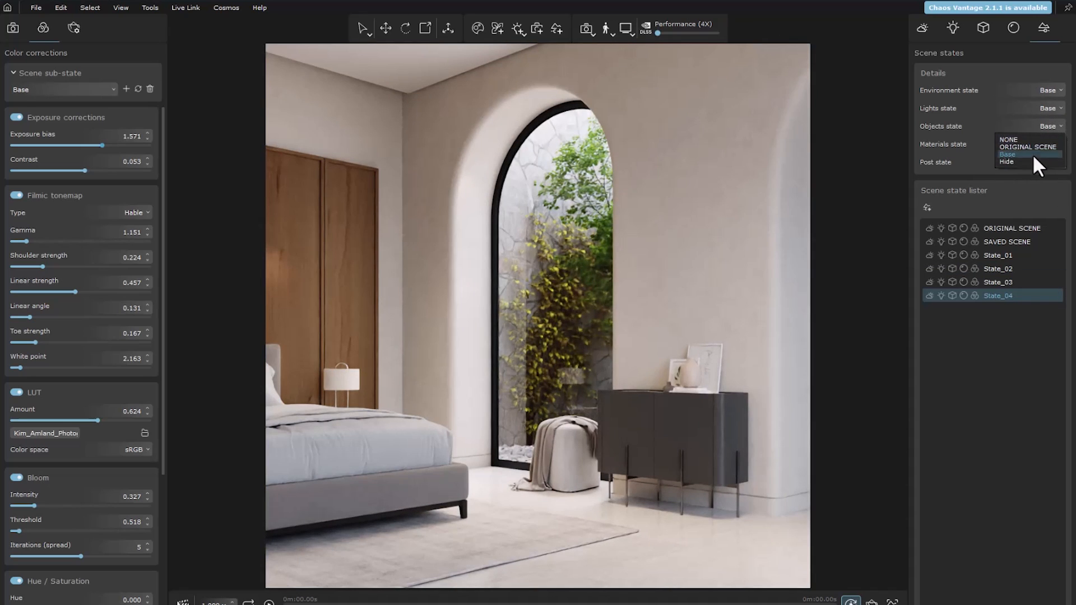
click(1024, 161)
mouse_move(959, 301)
click(927, 207)
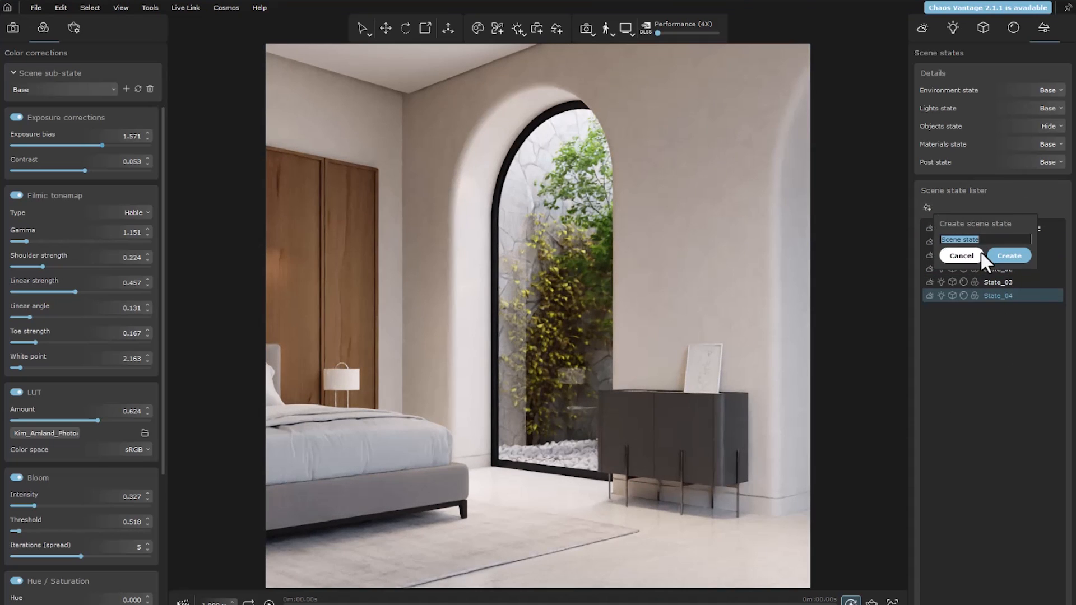
text(State_05)
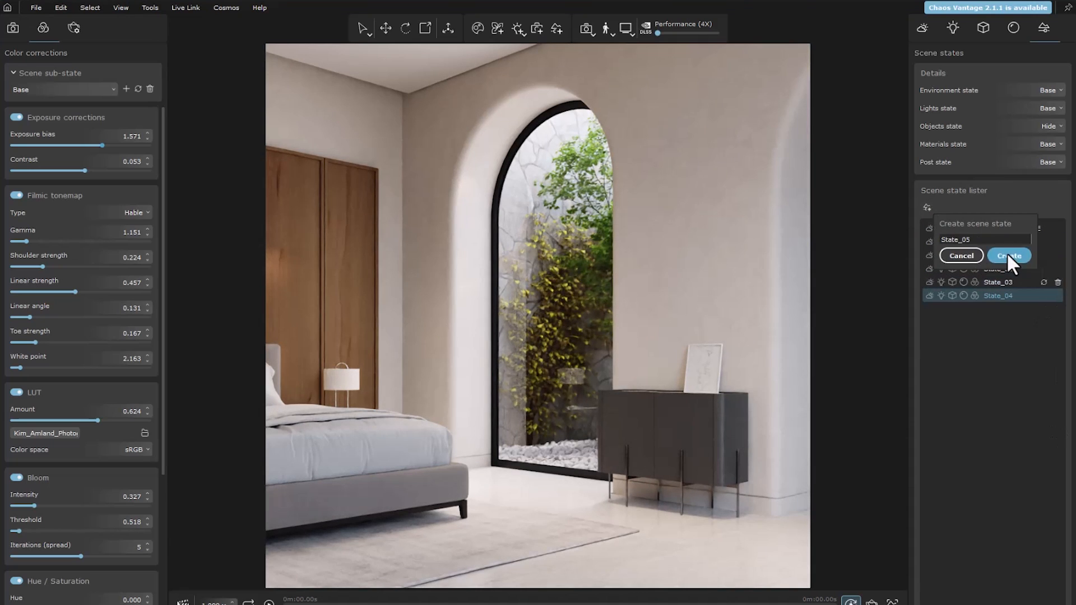
click(1009, 255)
Set the materials state to Drawer_Wood and create a scene state named State_06.
click(1046, 145)
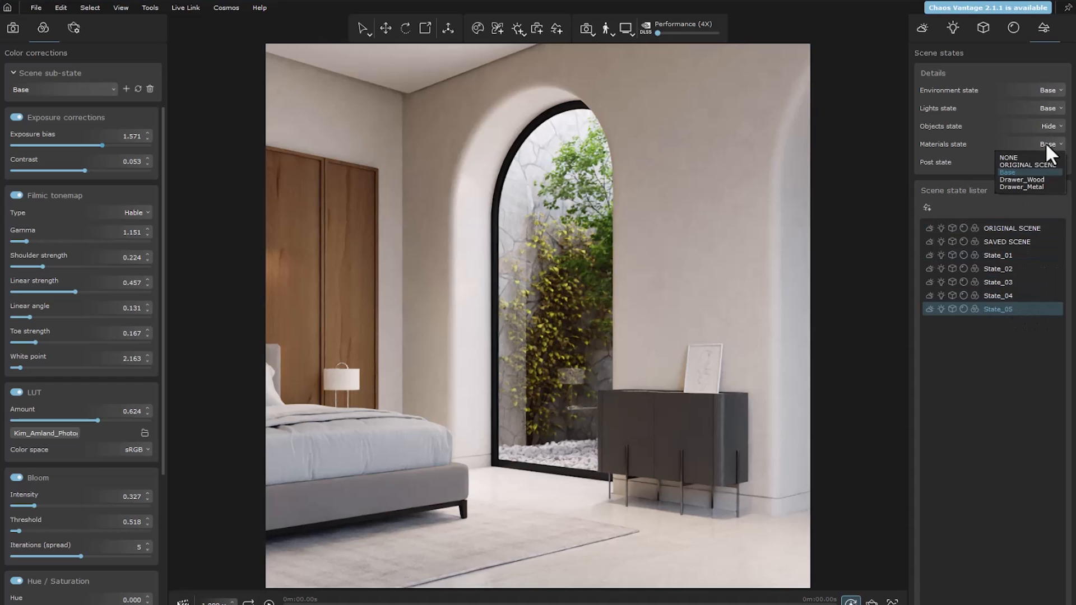
click(1040, 178)
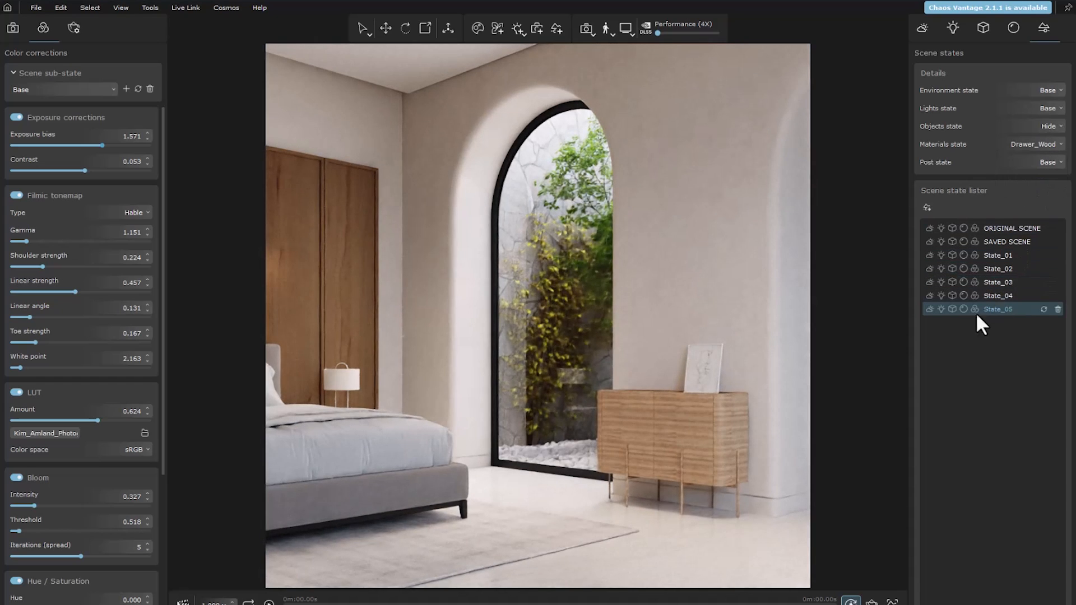
click(927, 207)
click(984, 238)
text(State_06)
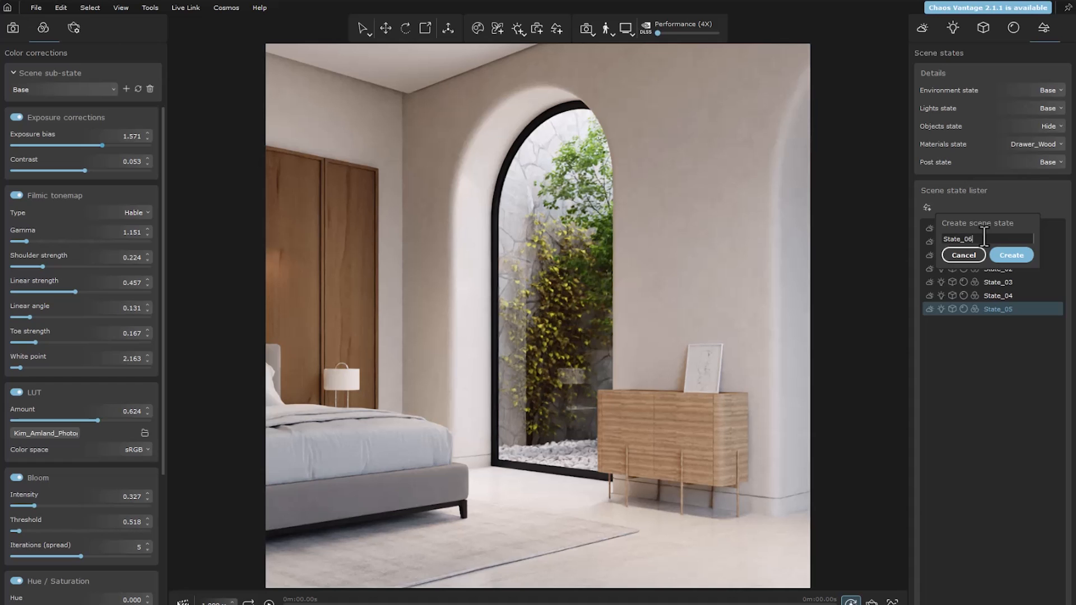
key(Return)
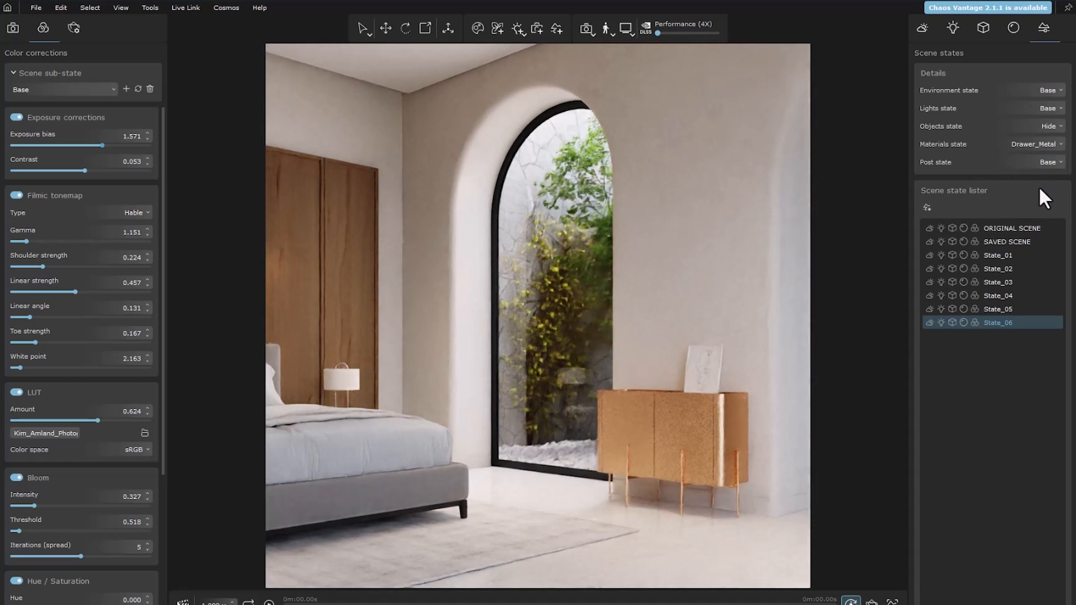
Change State_06 to the Drawer_Metal materials, Blue_01 environment and Blue_02 lights states.
click(1051, 108)
click(1036, 143)
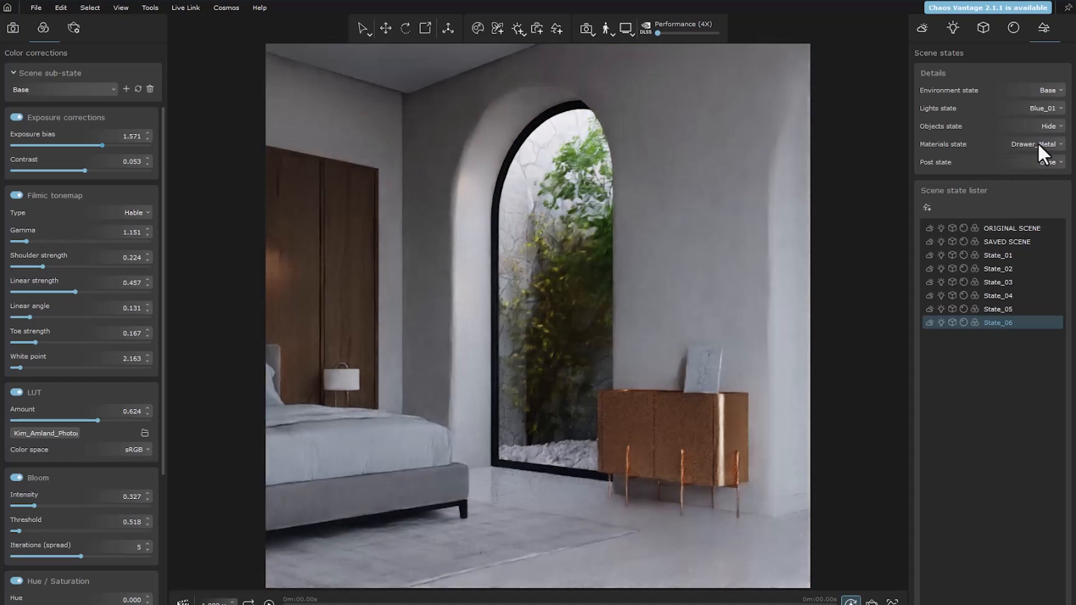
click(1047, 90)
click(1039, 125)
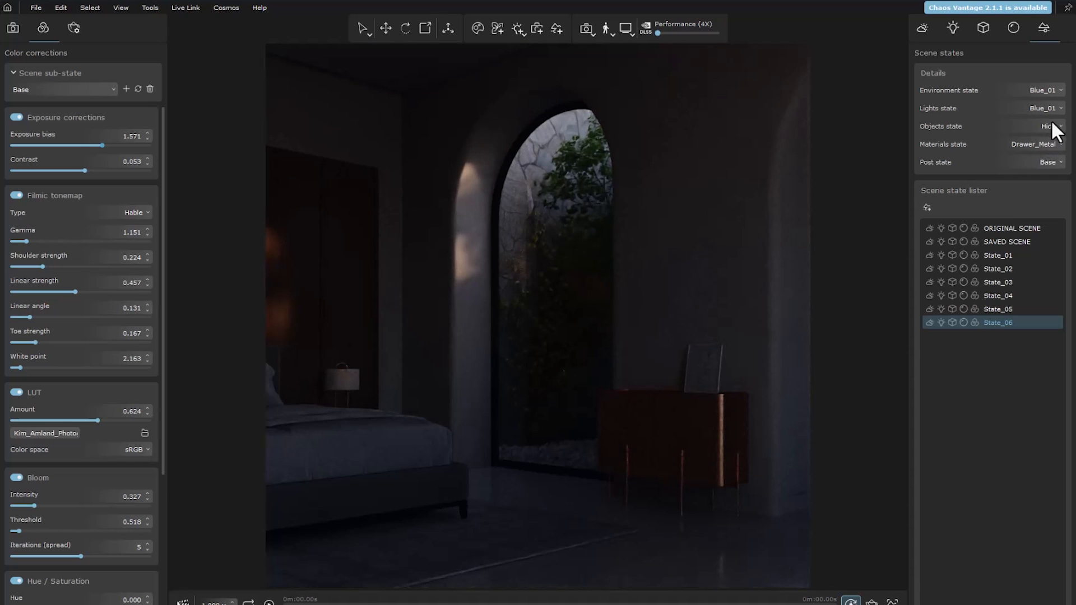
click(1051, 108)
click(1031, 151)
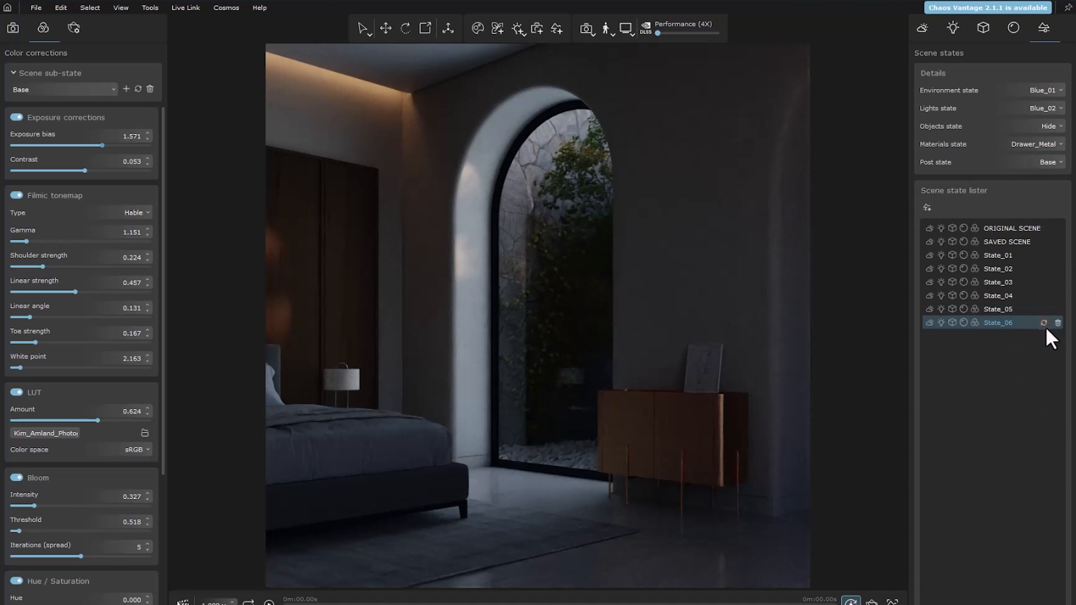
Review the scene states from State_05 back to State_01, and finish on State_06.
click(999, 311)
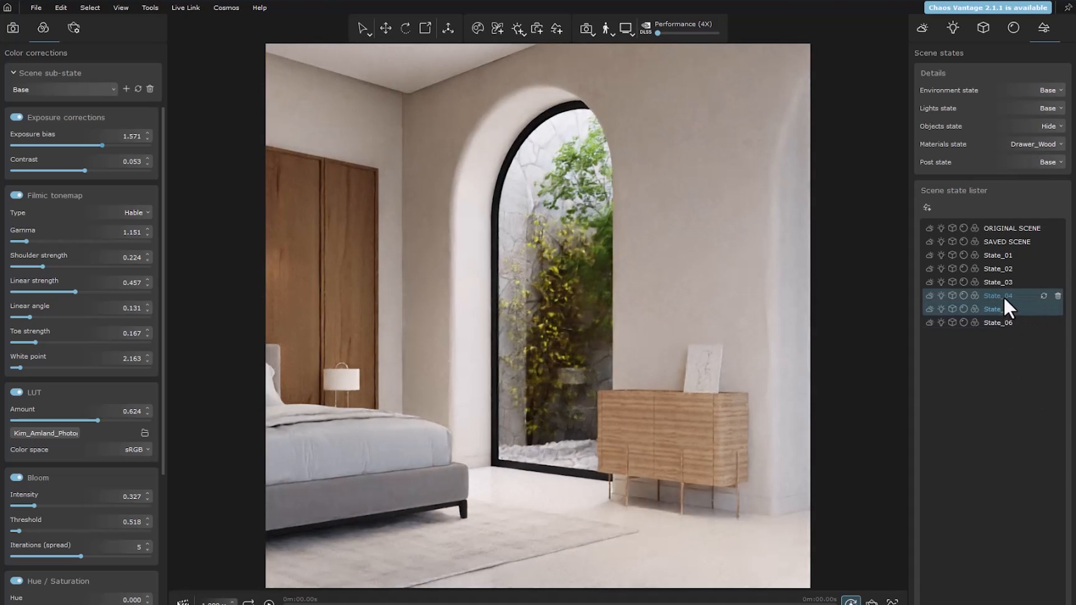
click(1003, 282)
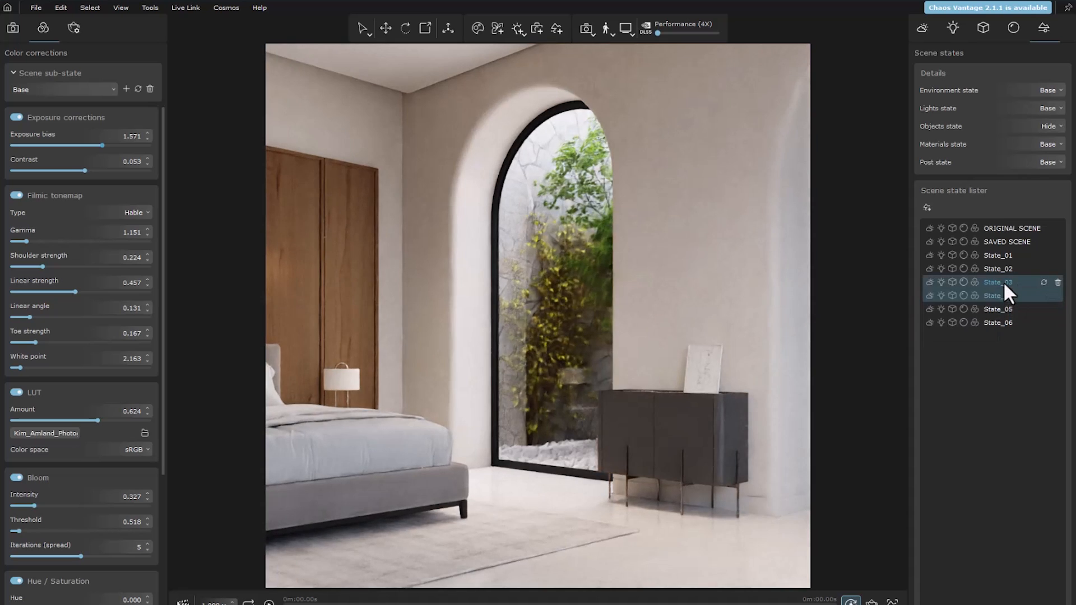
click(1003, 269)
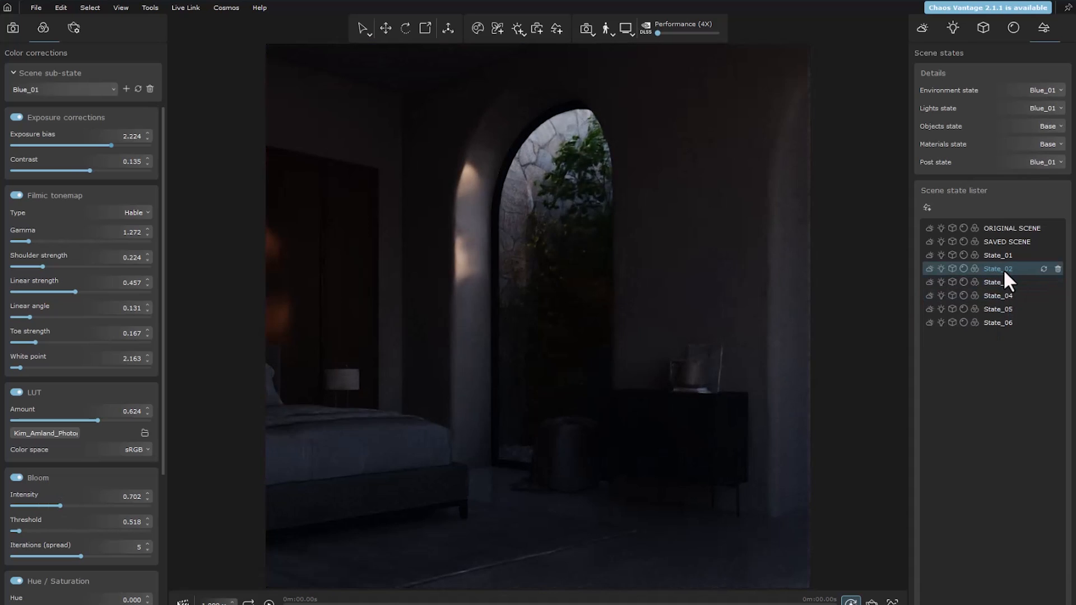
click(1000, 256)
click(1001, 320)
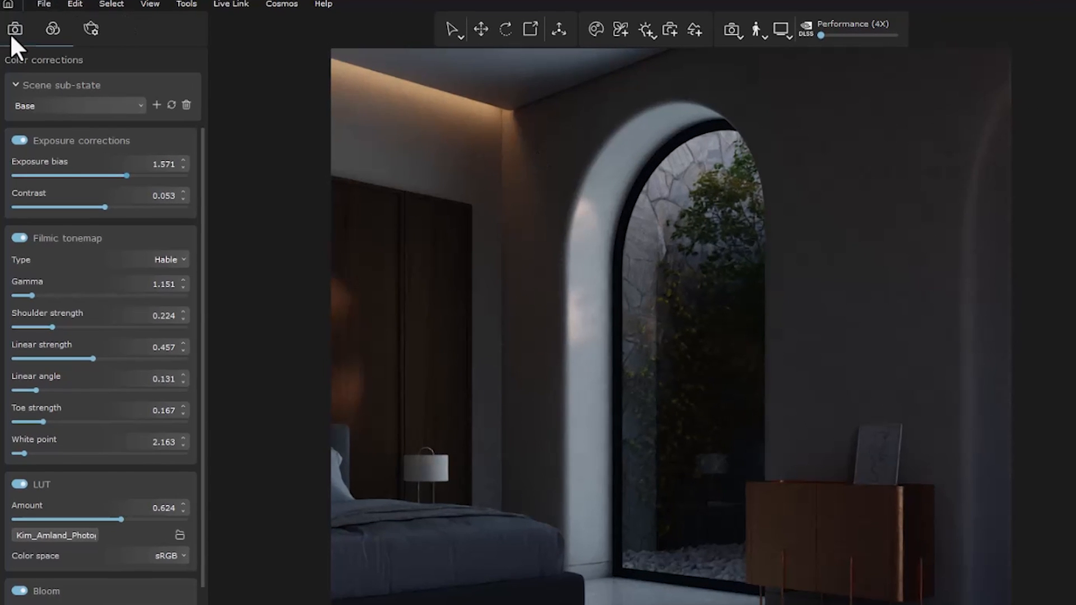
Reframe the view to face the bed and wood-panelled wall, and add it as a new camera.
click(13, 32)
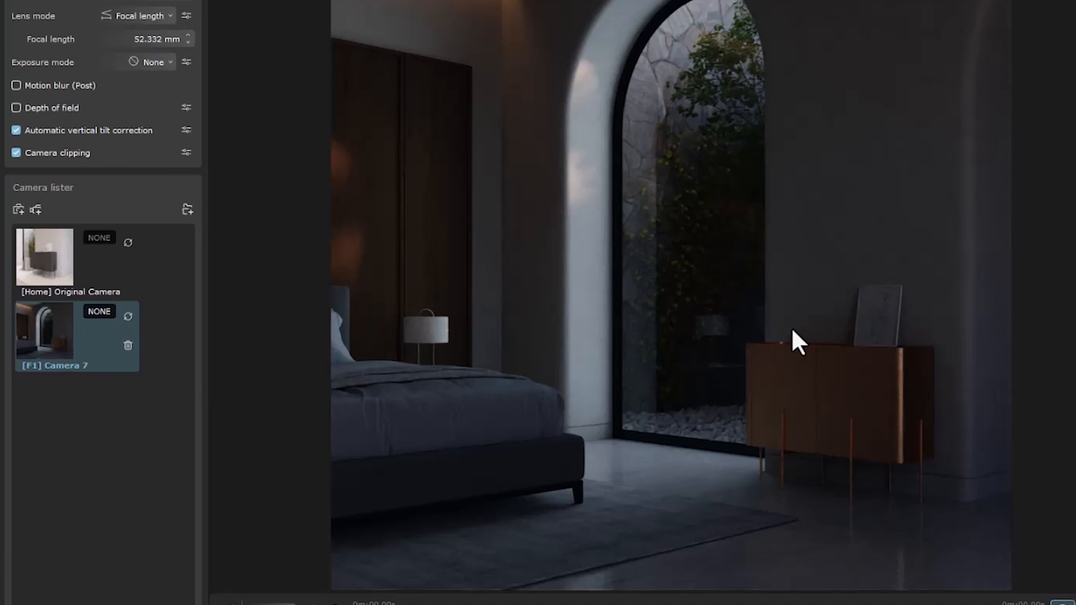
drag(704, 329, 609, 337)
key(s)
key(w)
key(d)
key(d)
drag(711, 330, 717, 299)
key(a)
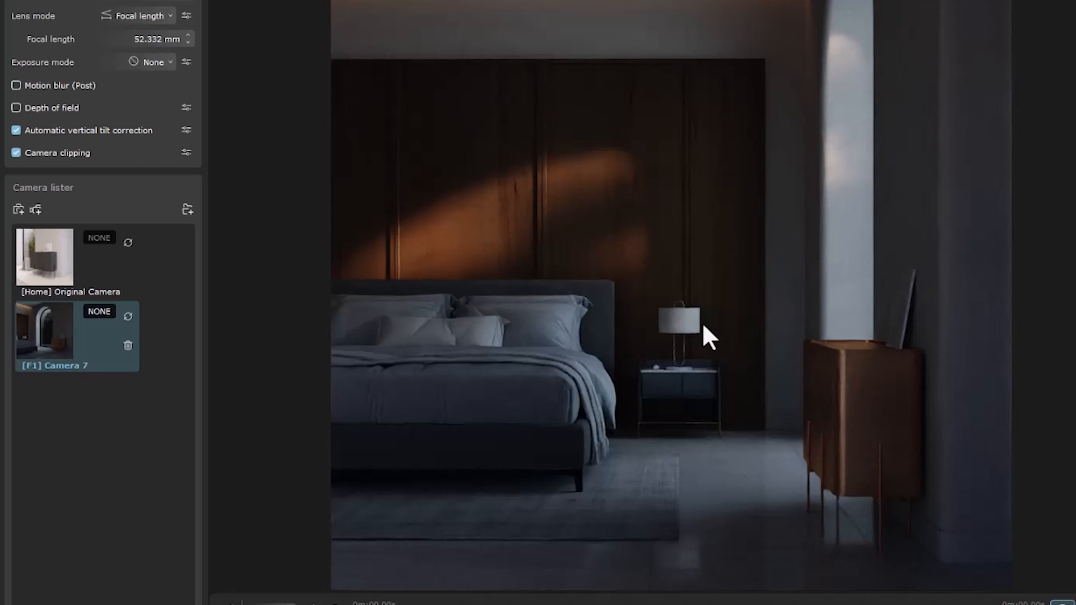
click(18, 209)
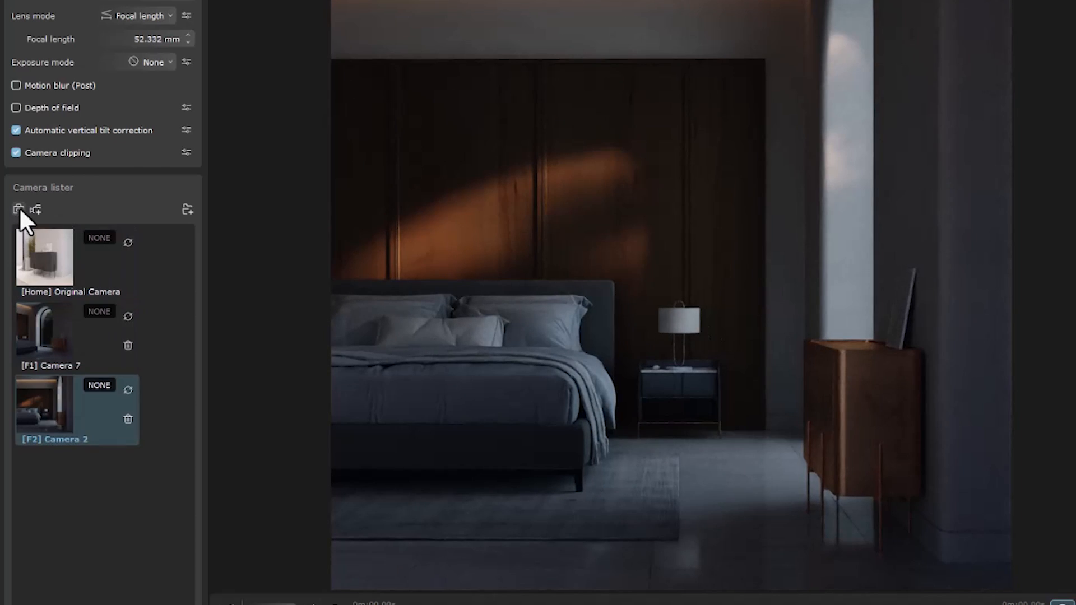
Activate Camera 7 and assign the scene state State_01 to it.
double_click(96, 312)
click(97, 312)
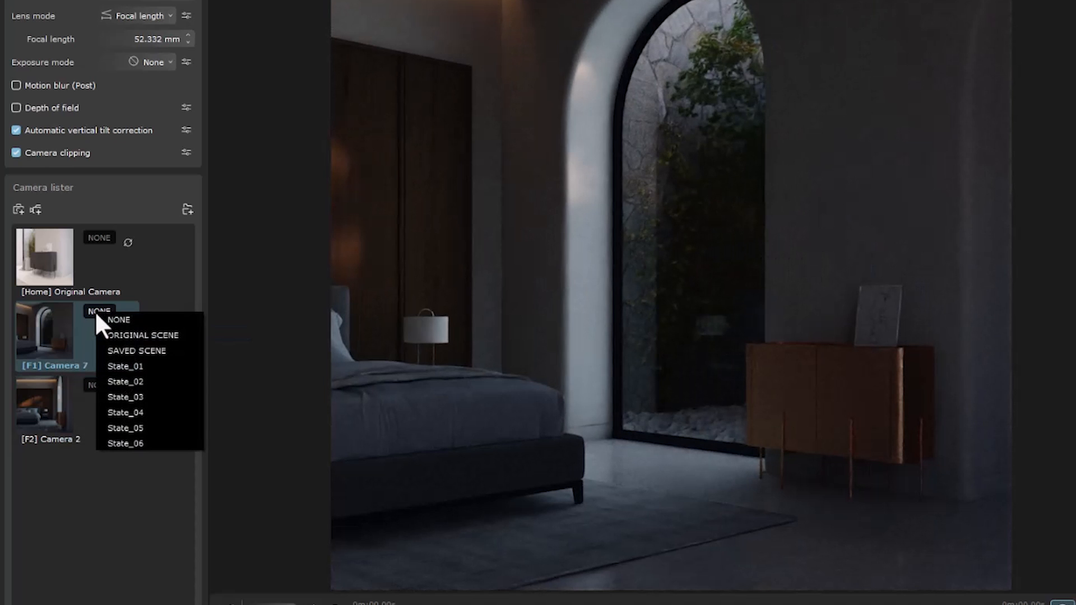
click(136, 365)
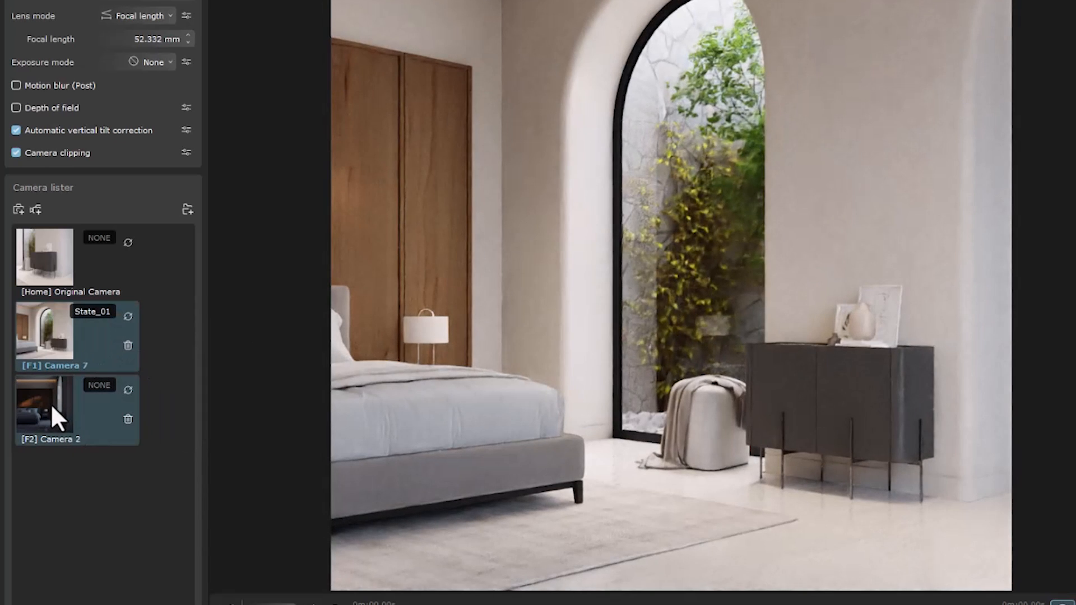
Activate Camera 2 and assign the scene state State_06 to it.
click(52, 406)
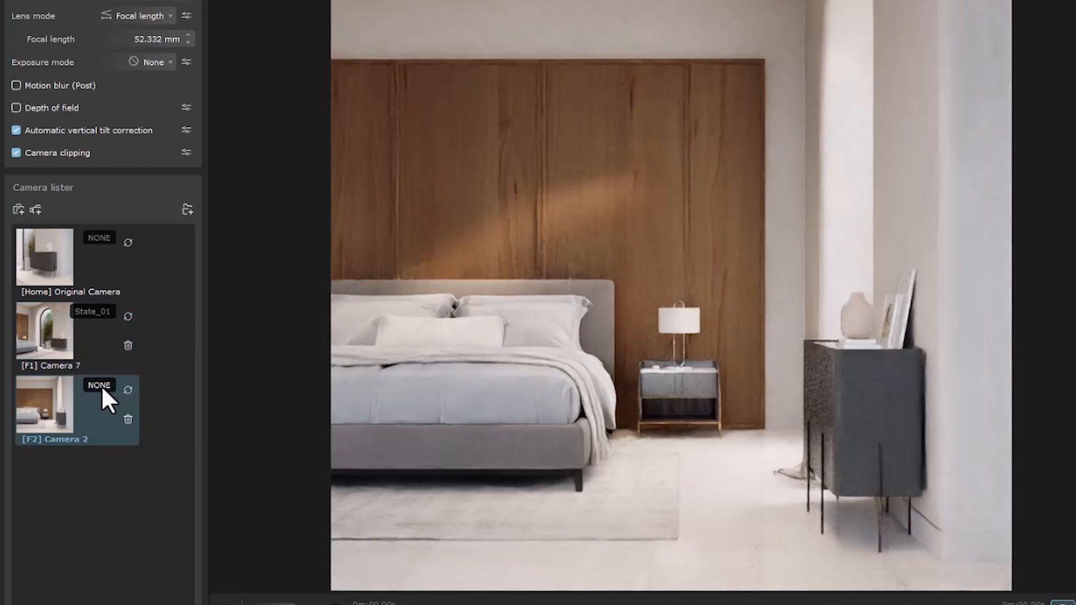
click(101, 385)
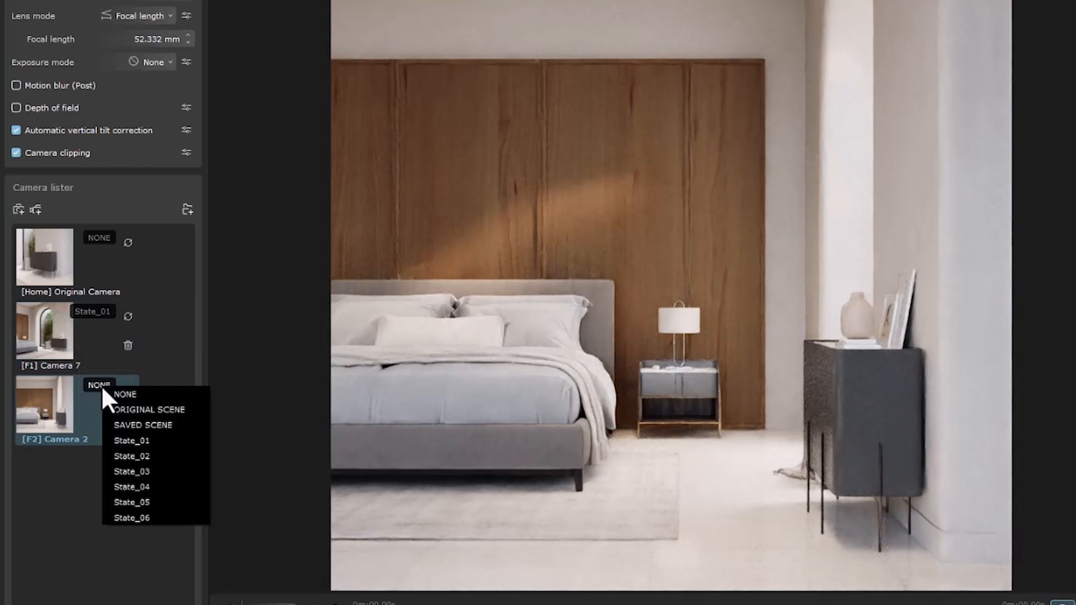
click(136, 517)
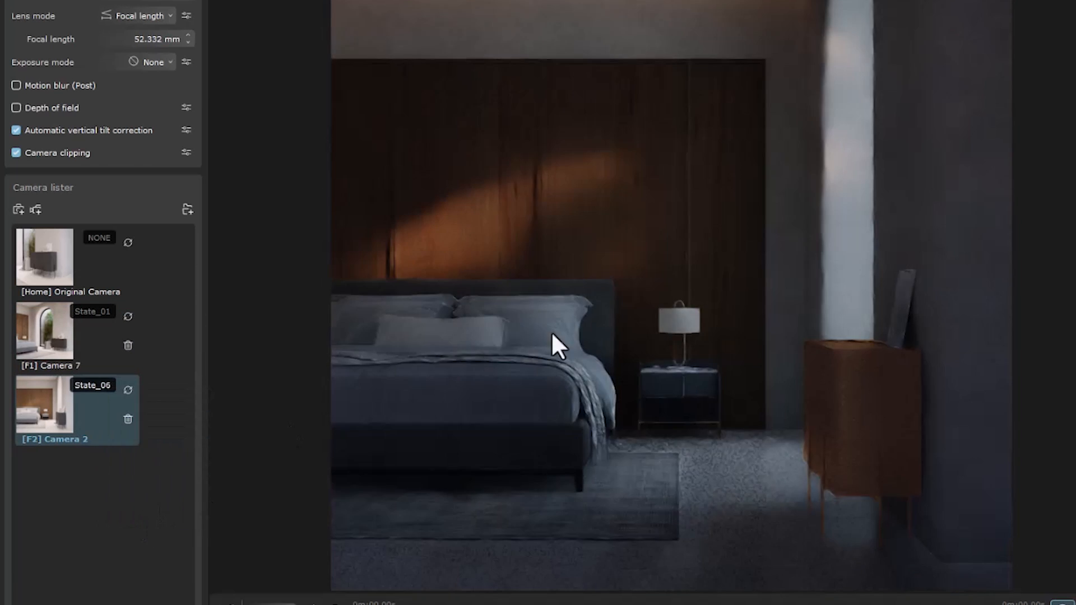